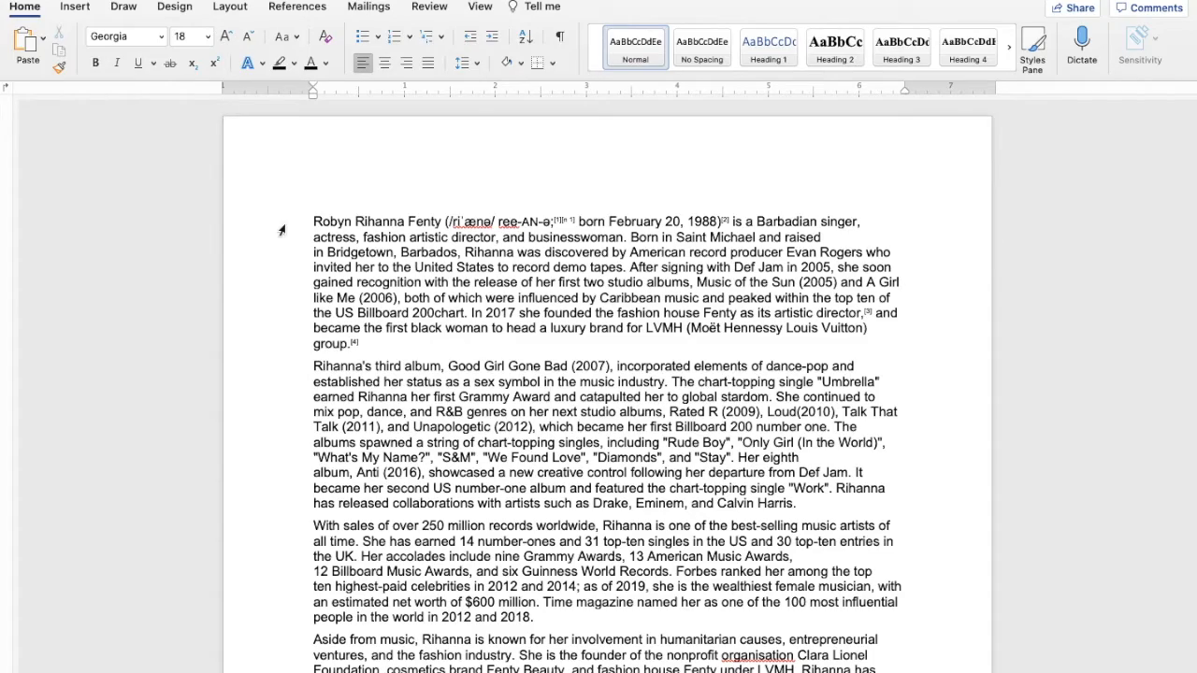
Set the font size of the entire document's text to 12
{"action": "scroll", "coordinate": [280, 230], "scroll_direction": "down", "scroll_amount": 20}
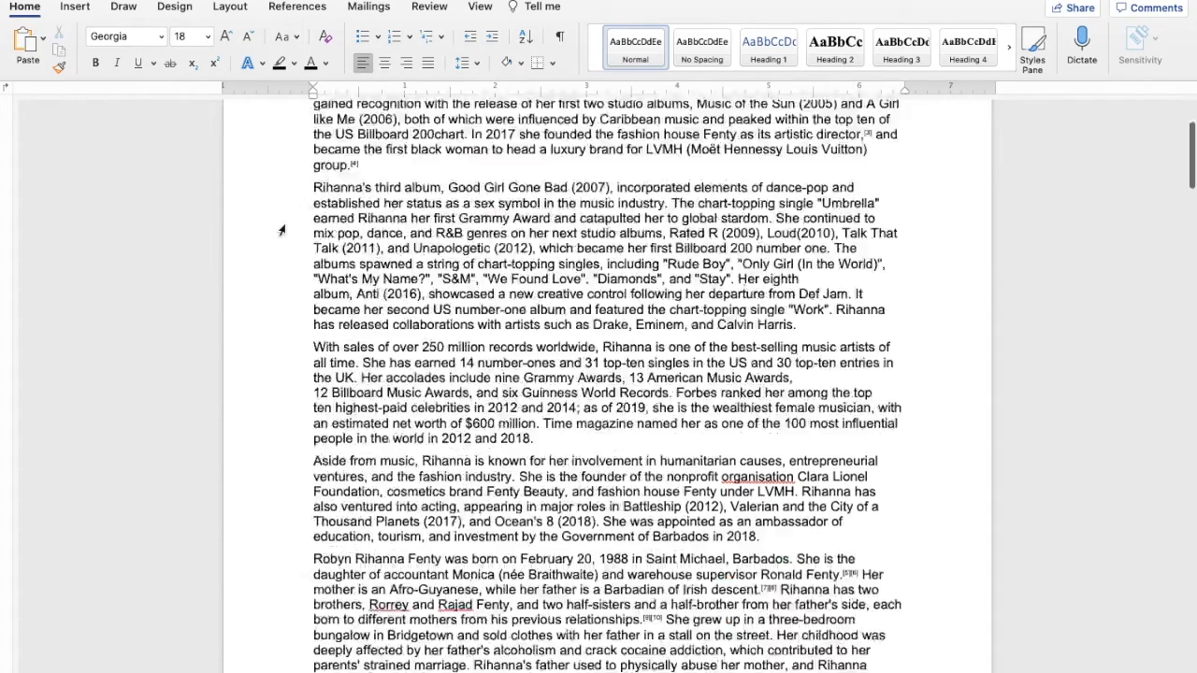
{"action": "scroll", "coordinate": [280, 230], "scroll_direction": "down", "scroll_amount": 20}
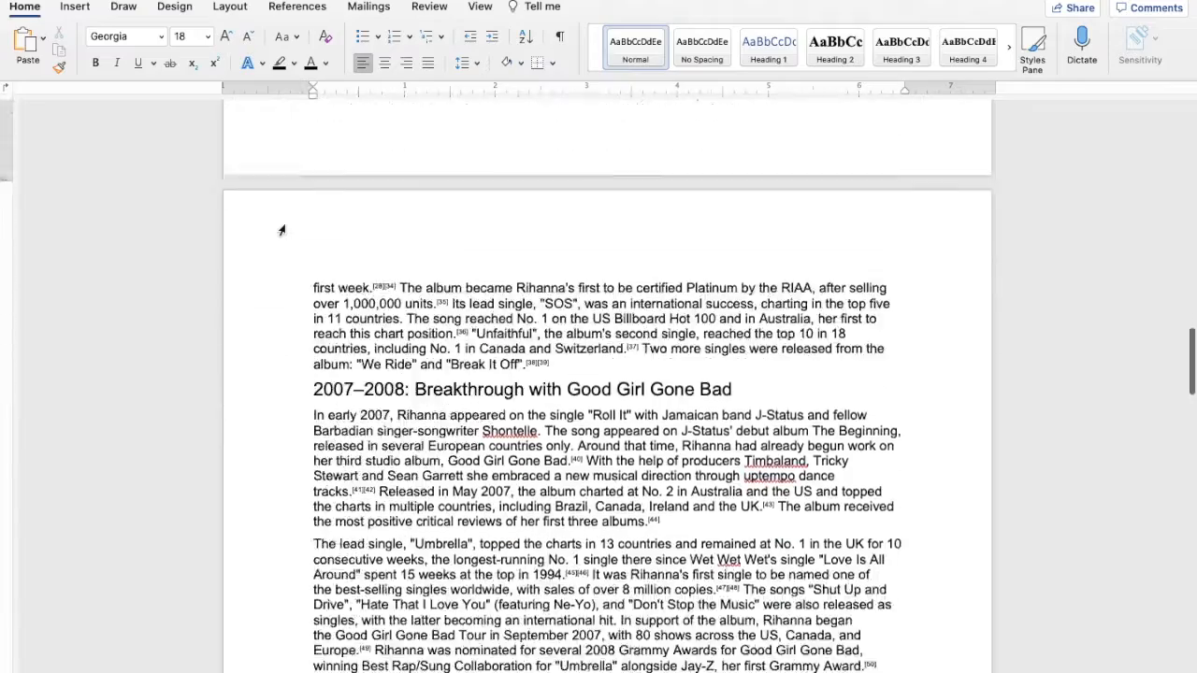
{"action": "scroll", "coordinate": [280, 230], "scroll_direction": "down", "scroll_amount": 20}
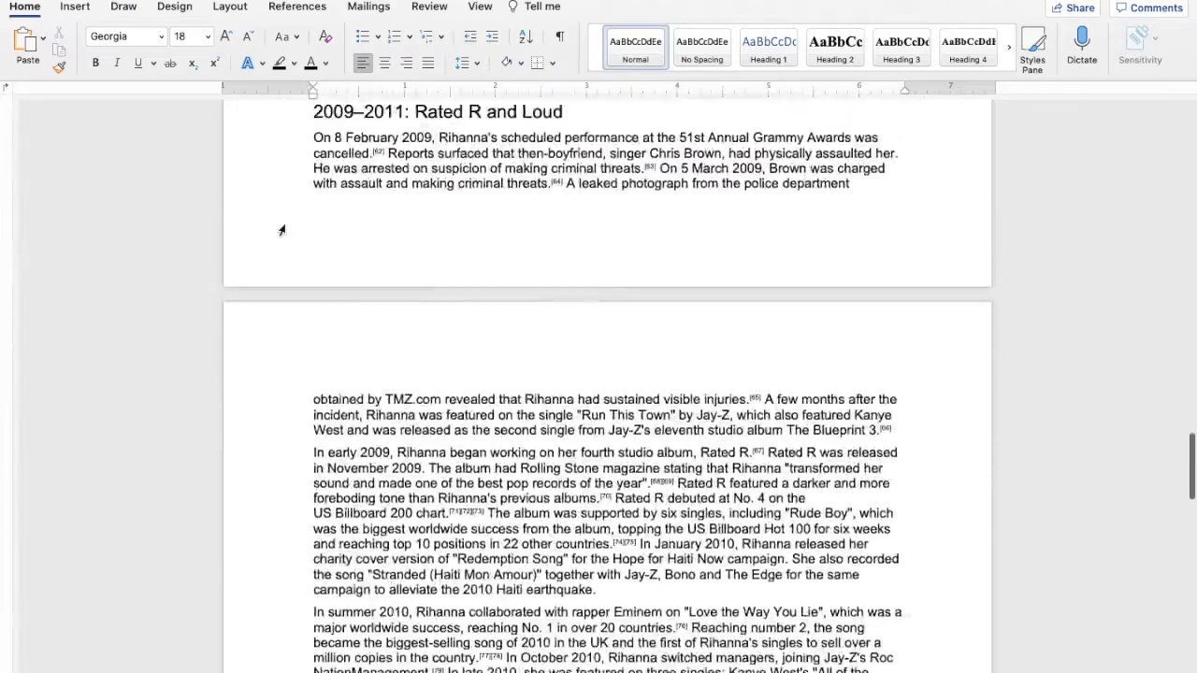
{"action": "scroll", "coordinate": [282, 230], "scroll_direction": "down", "scroll_amount": 5}
{"action": "scroll", "coordinate": [282, 230], "scroll_direction": "up", "scroll_amount": 20}
{"action": "scroll", "coordinate": [281, 230], "scroll_direction": "up", "scroll_amount": 20}
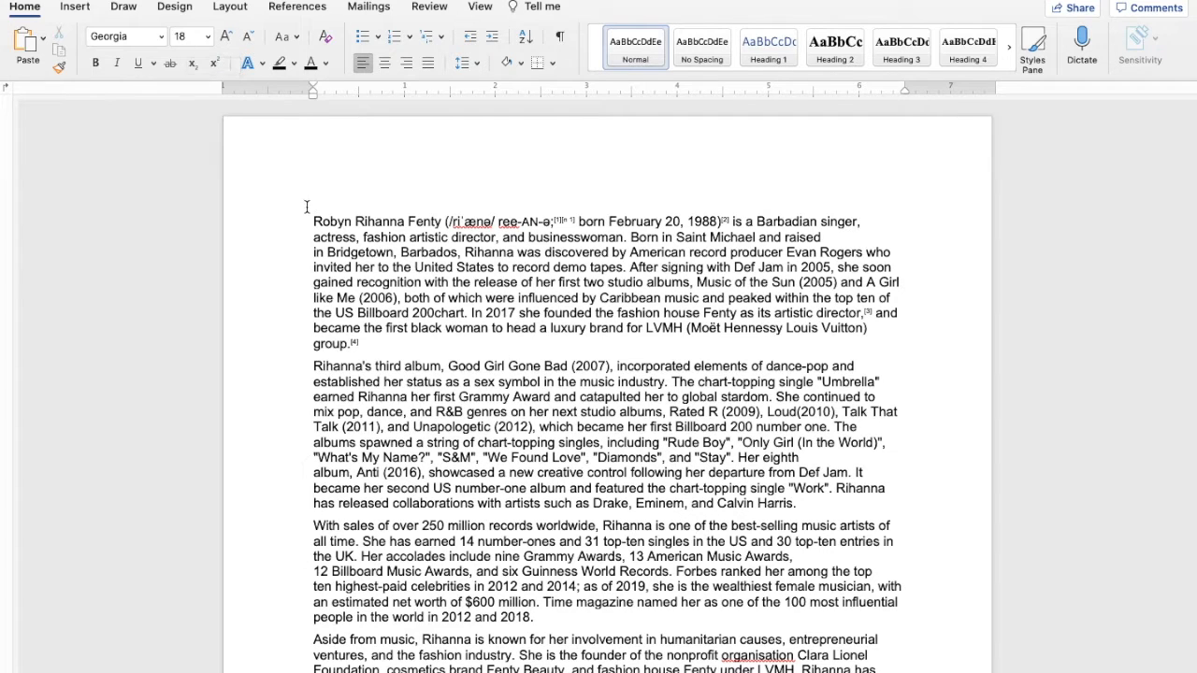
{"action": "left_click_drag", "start_coordinate": [306, 207], "coordinate": [561, 668]}
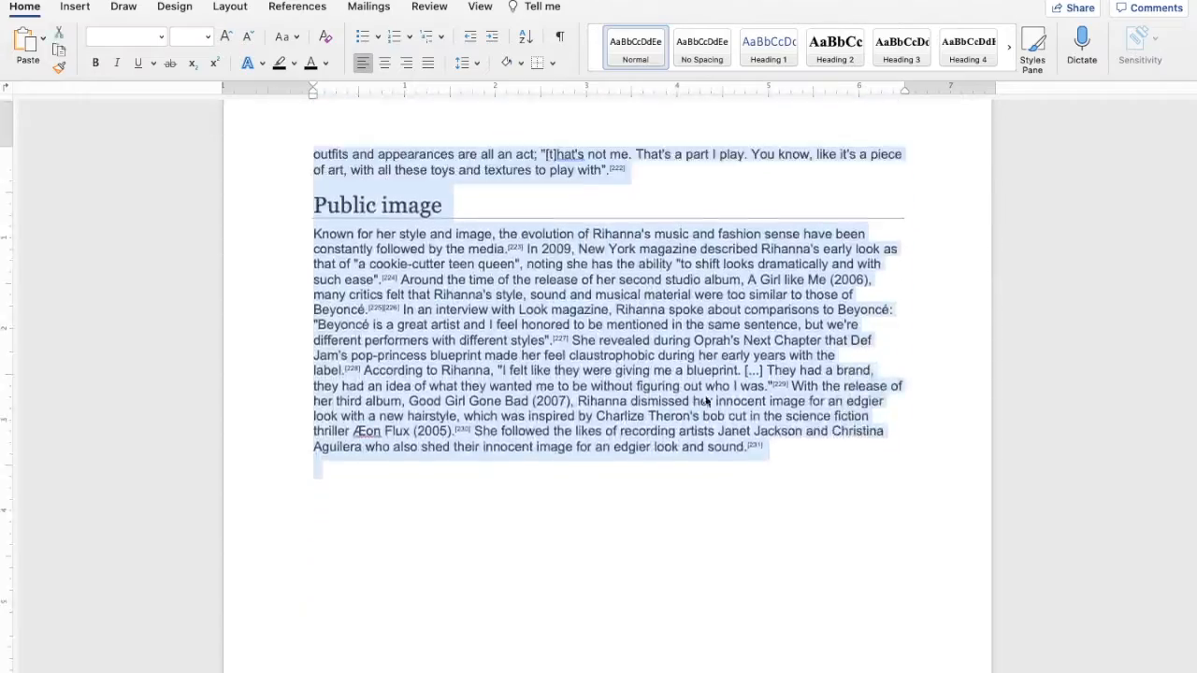
{"action": "scroll", "coordinate": [705, 400], "scroll_direction": "up", "scroll_amount": 20}
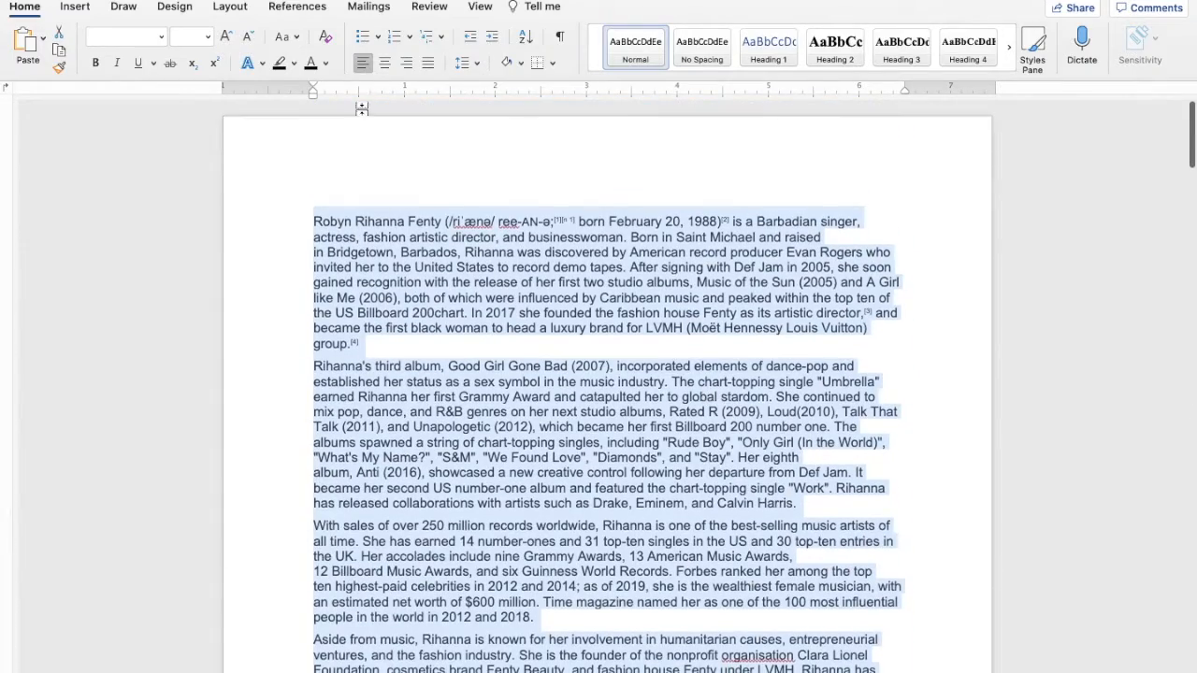
{"action": "left_click", "coordinate": [208, 36]}
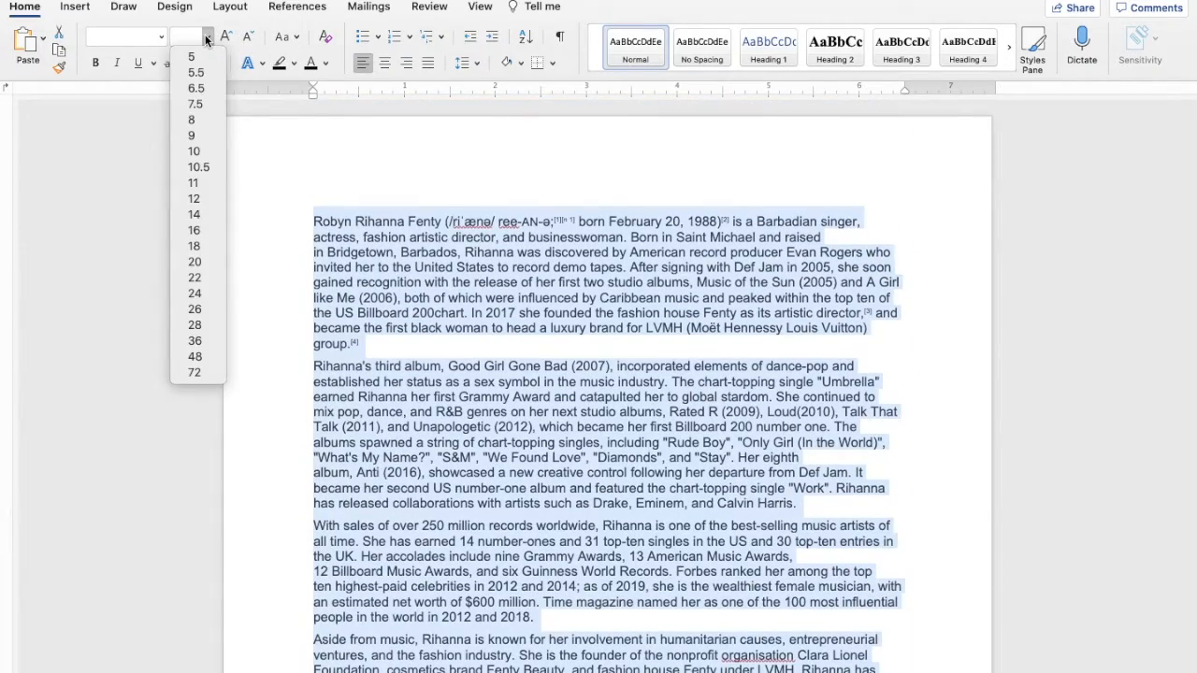
{"action": "left_click", "coordinate": [197, 198]}
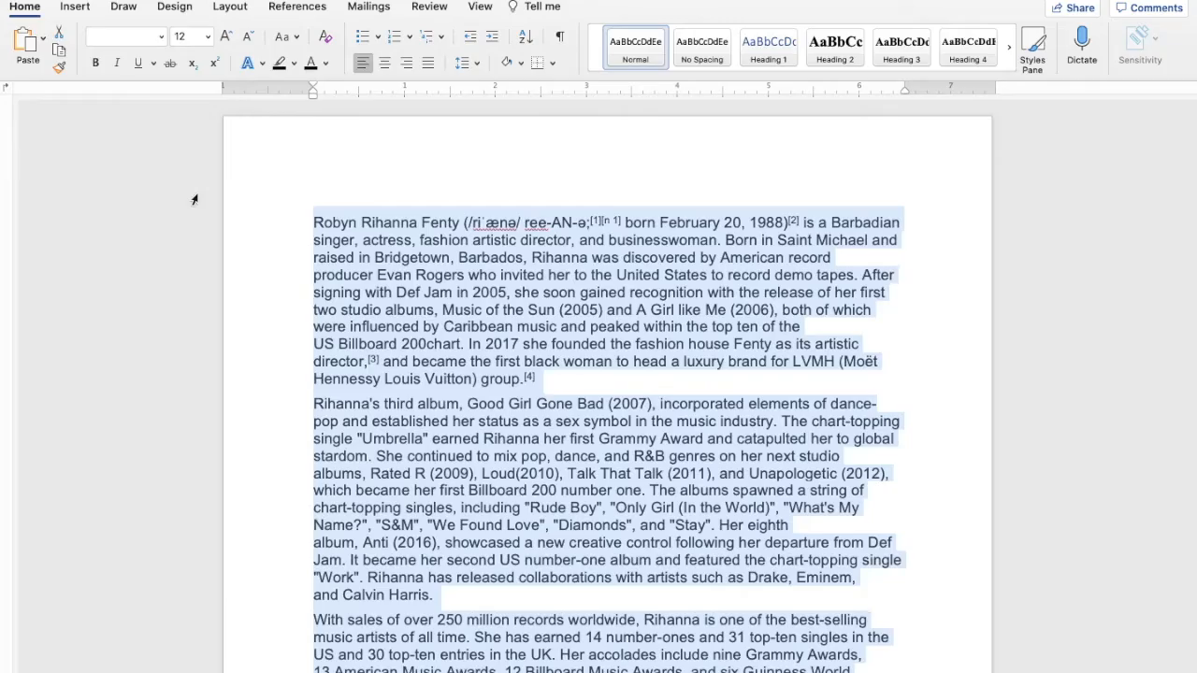
Change the font of the entire document's text to Times New Roman
{"action": "left_click", "coordinate": [164, 41]}
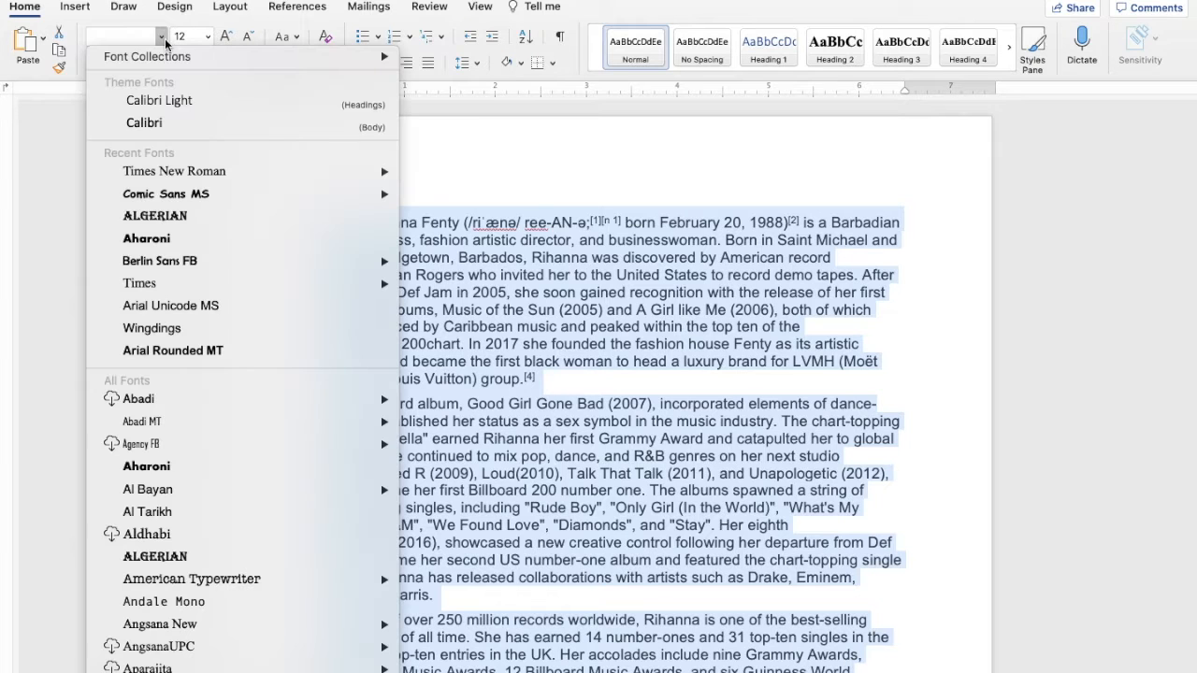
{"action": "left_click", "coordinate": [166, 173]}
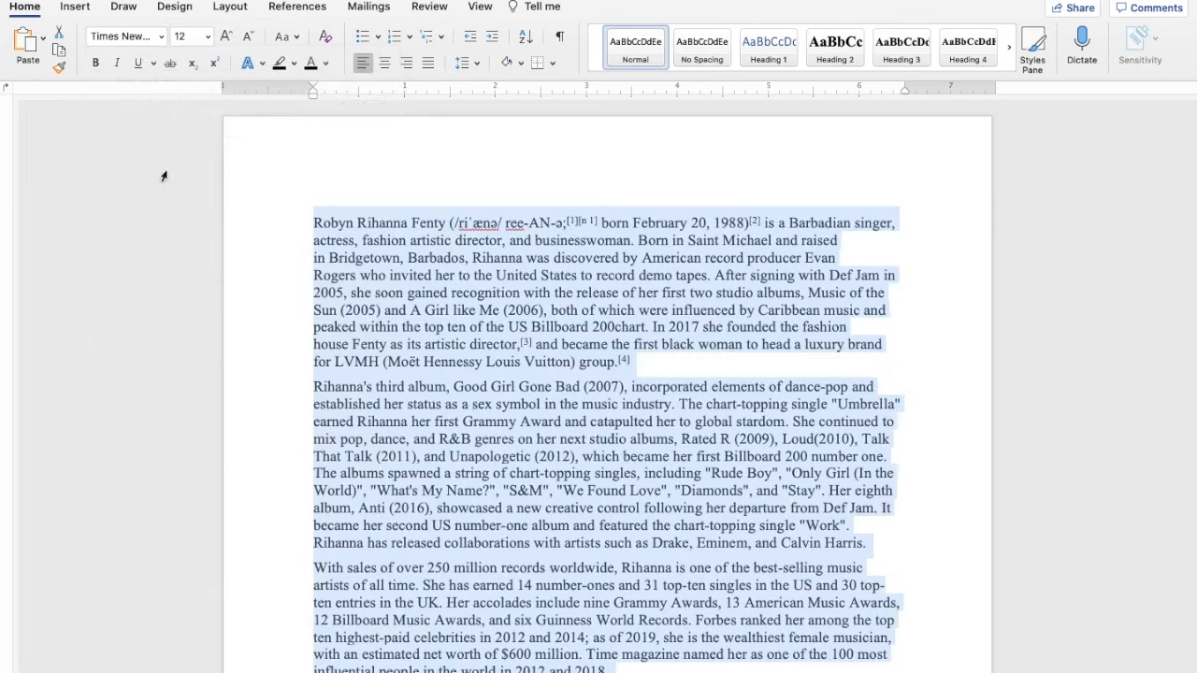
{"action": "left_click", "coordinate": [500, 180]}
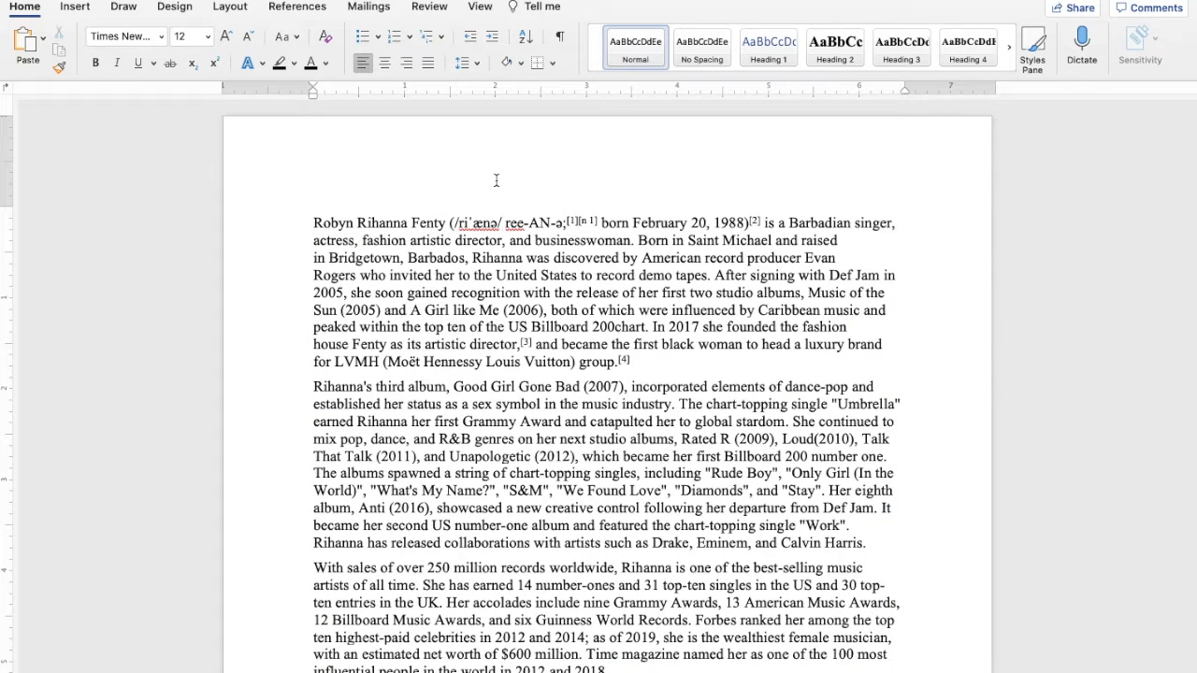
Replace the entire document text with "gt", and undo the replacement
{"action": "key", "text": "super+a"}
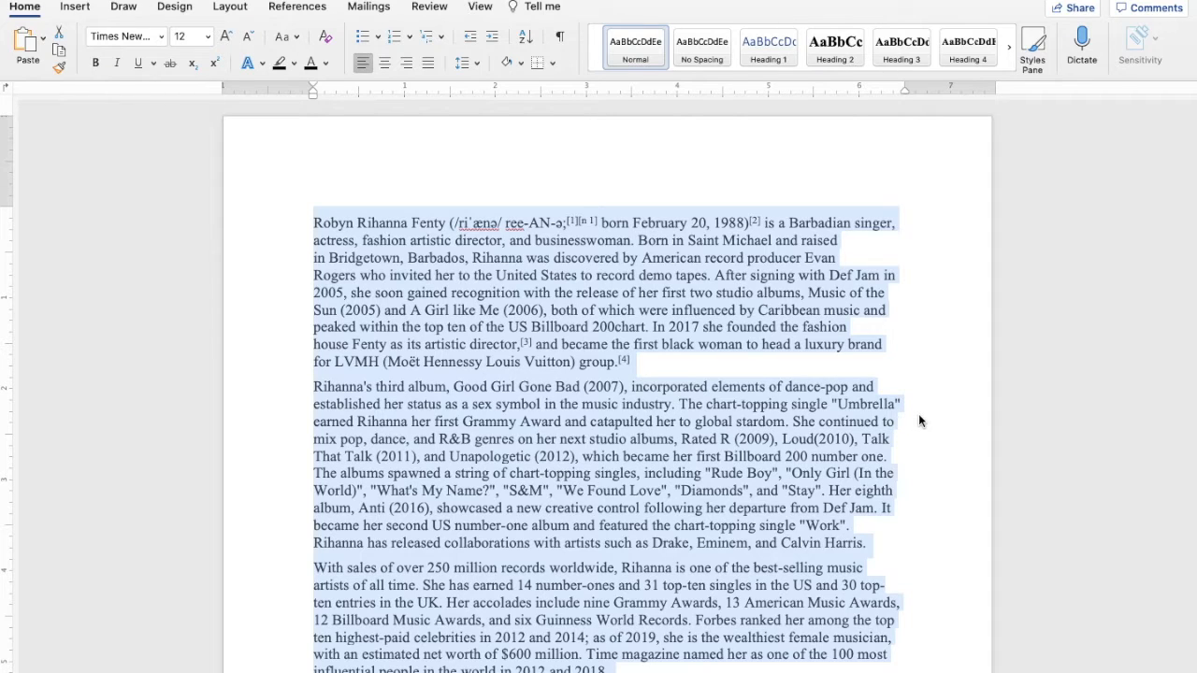
{"action": "type", "text": "gt"}
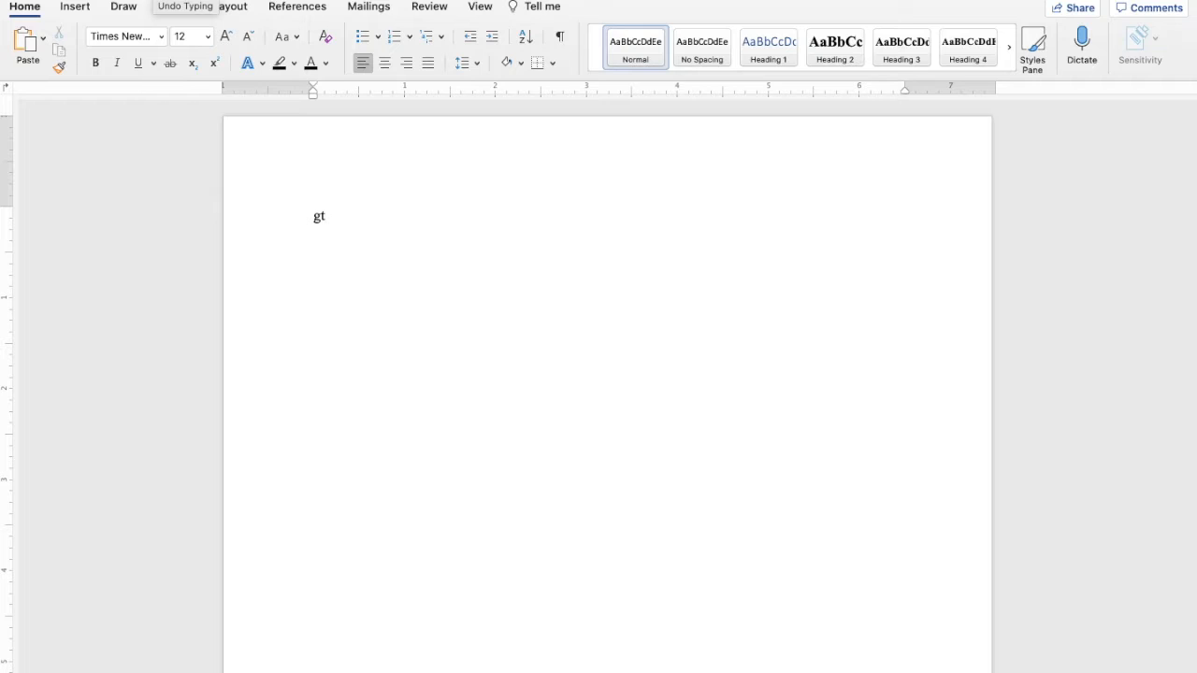
{"action": "key", "text": "super+z"}
Select the entire document and check how far the selection extends through its pages
{"action": "key", "text": "super+a"}
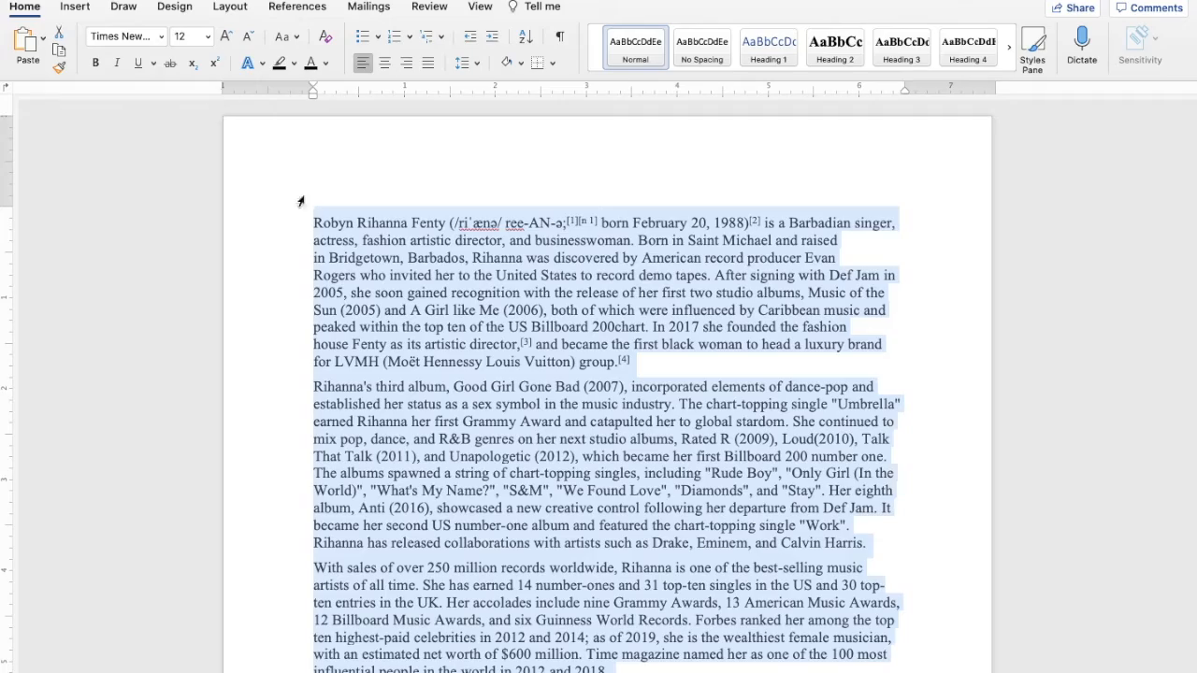
{"action": "scroll", "coordinate": [365, 299], "scroll_direction": "down", "scroll_amount": 15}
{"action": "scroll", "coordinate": [365, 300], "scroll_direction": "down", "scroll_amount": 20}
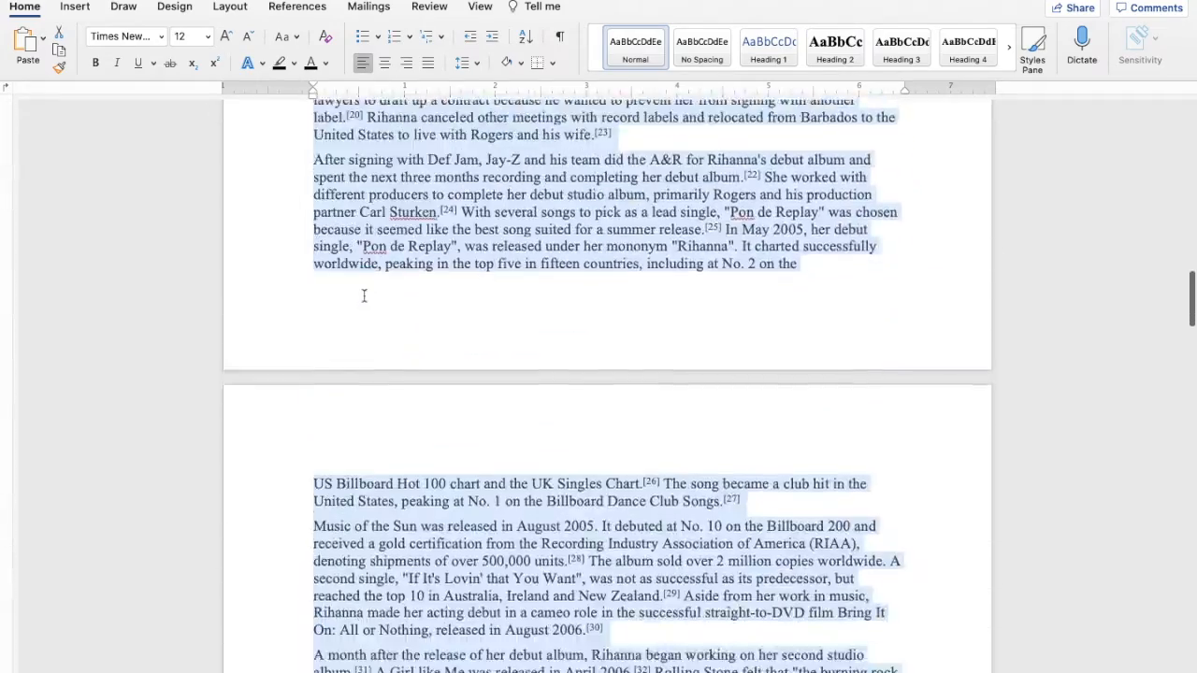
{"action": "scroll", "coordinate": [365, 299], "scroll_direction": "down", "scroll_amount": 20}
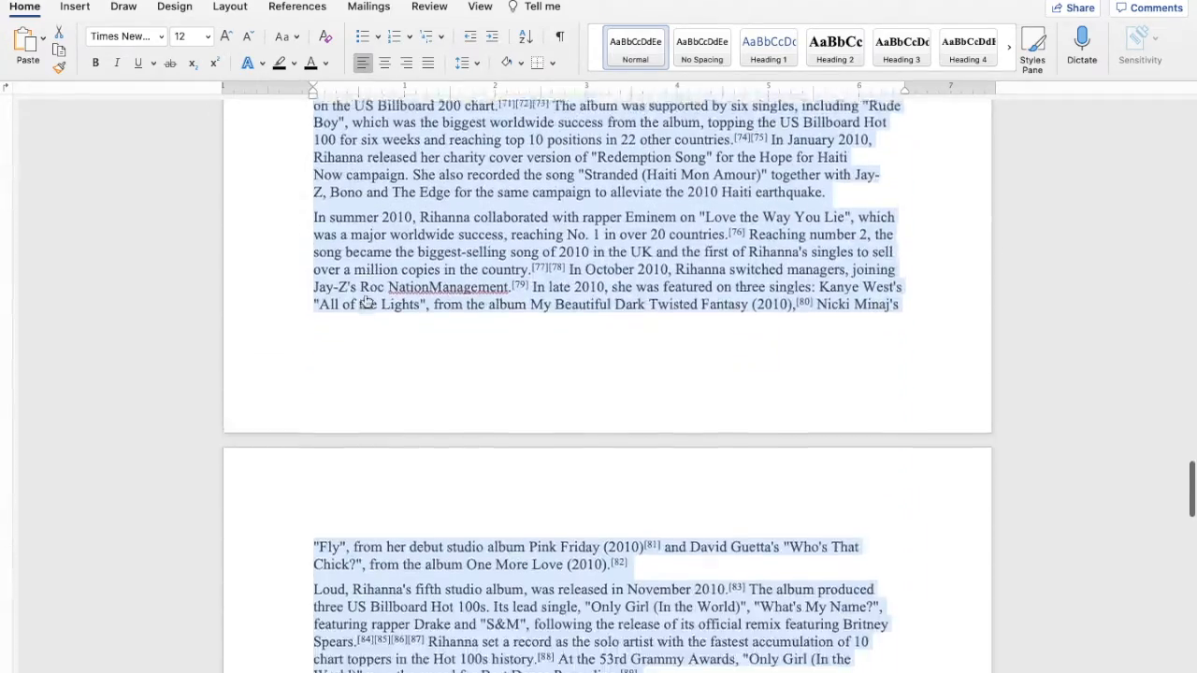
{"action": "scroll", "coordinate": [365, 300], "scroll_direction": "down", "scroll_amount": 5}
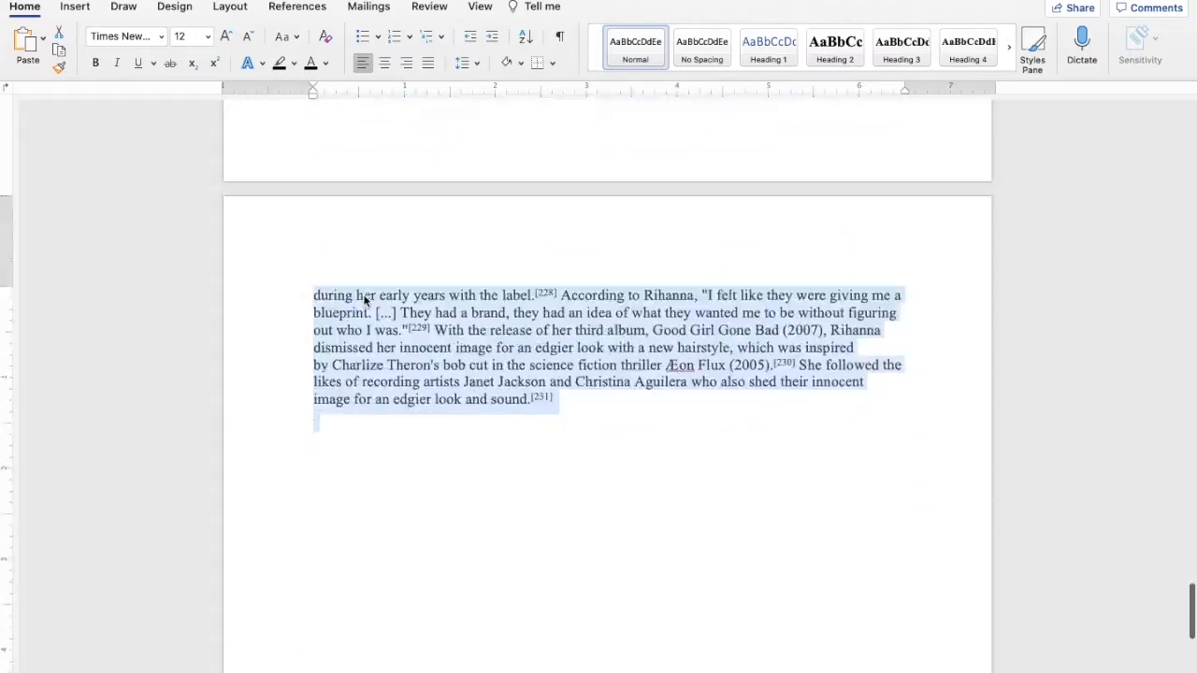
{"action": "scroll", "coordinate": [364, 299], "scroll_direction": "up", "scroll_amount": 20}
{"action": "scroll", "coordinate": [364, 299], "scroll_direction": "up", "scroll_amount": 20}
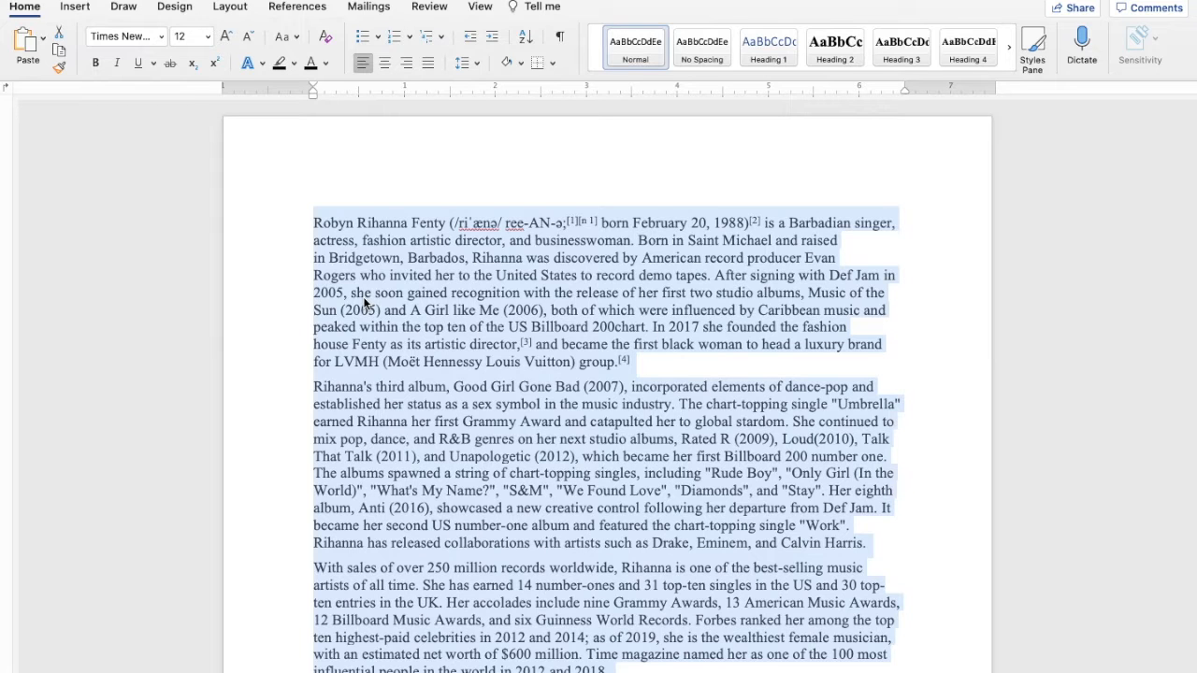
Cut the first two paragraphs of the article, and undo the cut
{"action": "scroll", "coordinate": [365, 299], "scroll_direction": "down", "scroll_amount": 1}
{"action": "left_click", "coordinate": [362, 297]}
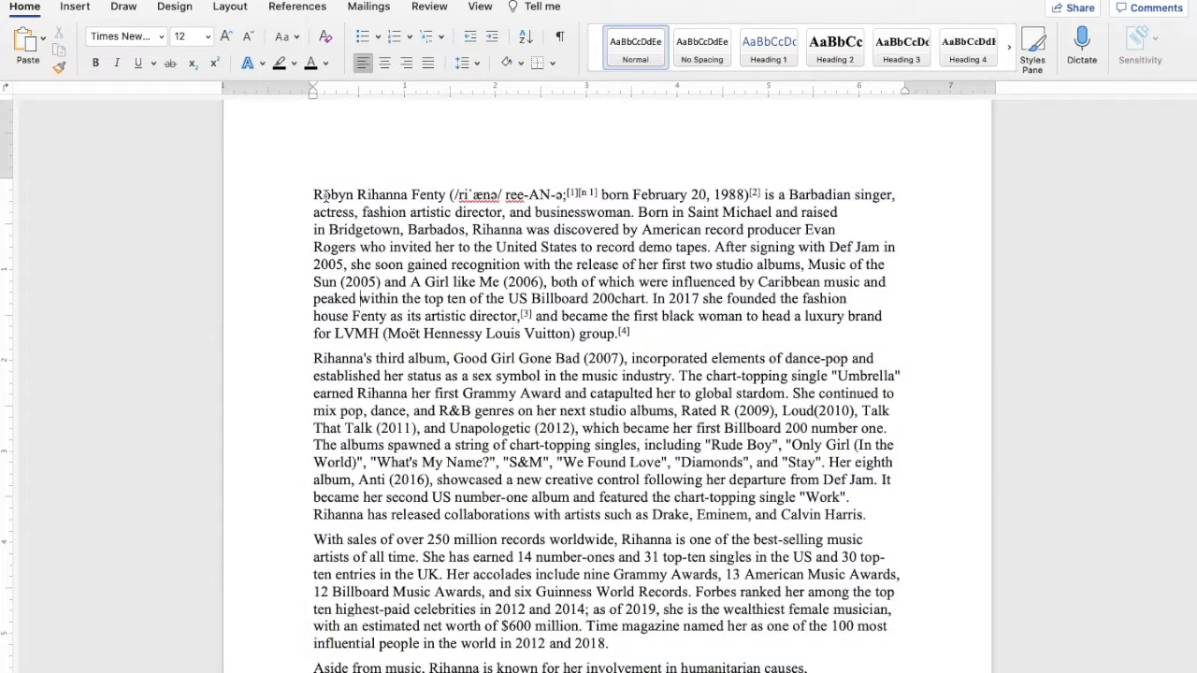
{"action": "left_click_drag", "start_coordinate": [302, 195], "coordinate": [881, 510]}
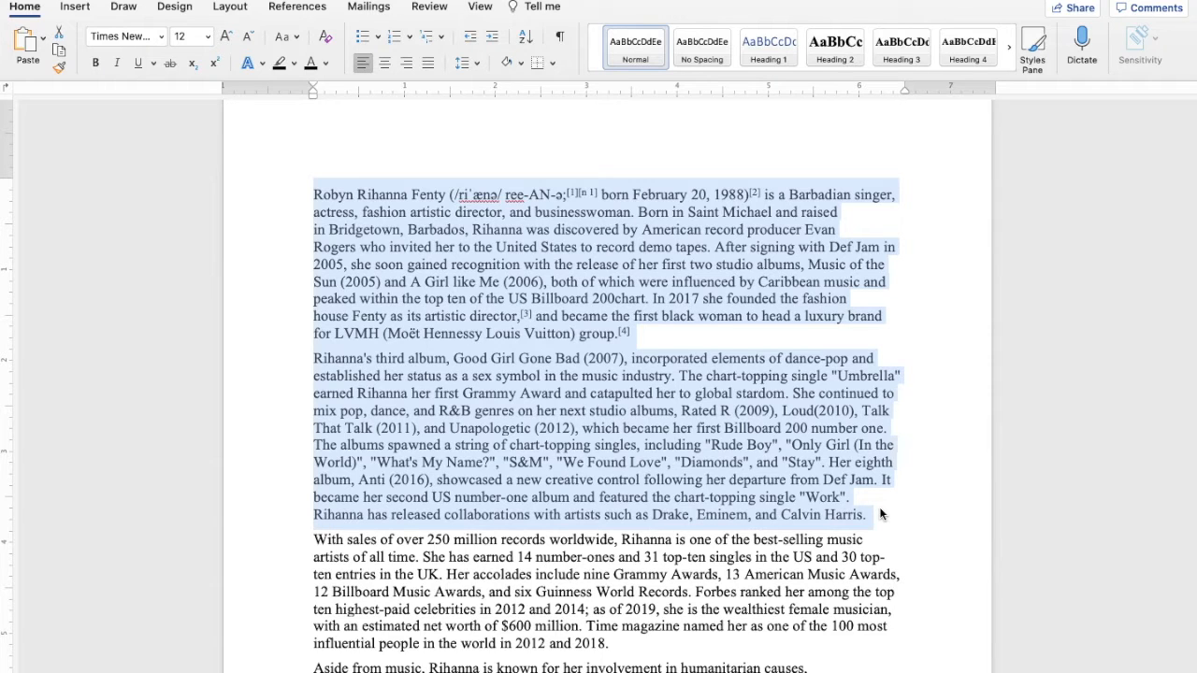
{"action": "key", "text": "super+x"}
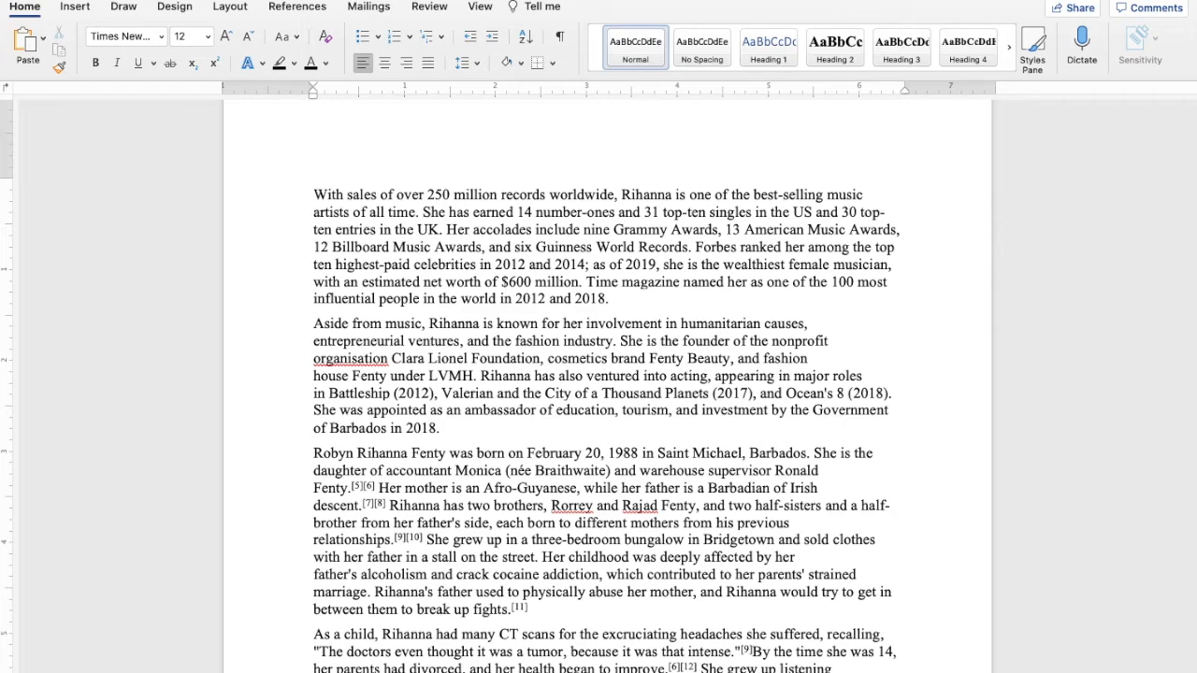
{"action": "key", "text": "super+z"}
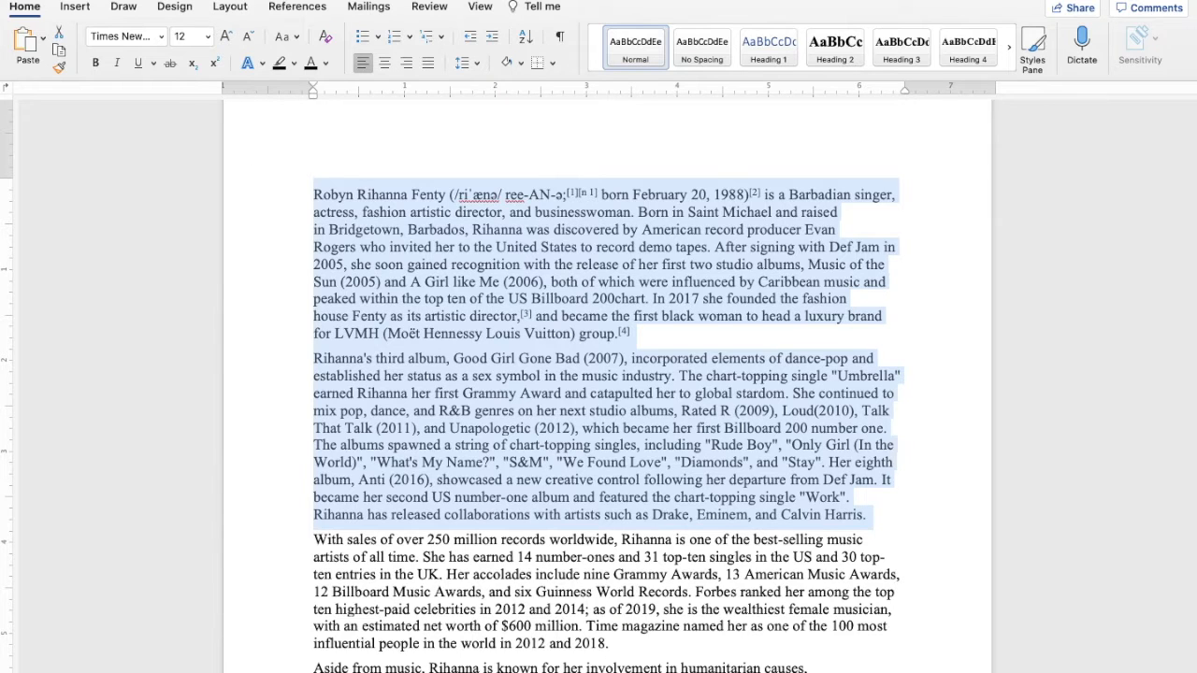
Delete the first two paragraphs, undo the deletion, and view the list of actions that can be undone
{"action": "key", "text": "BackSpace"}
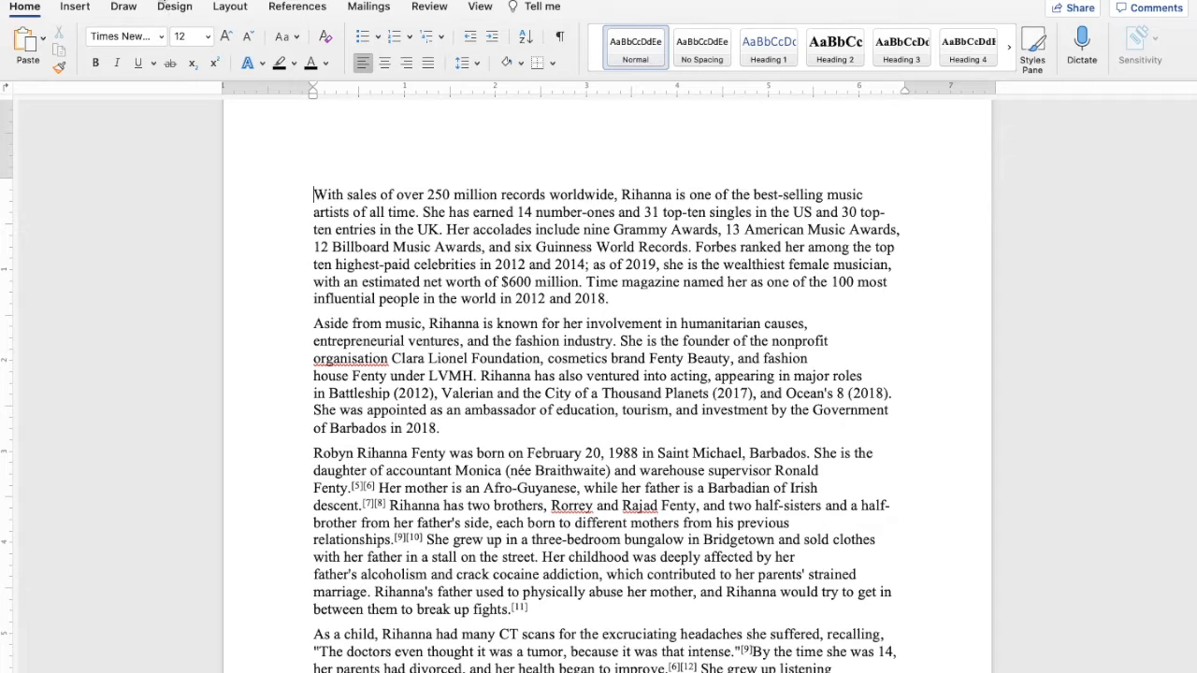
{"action": "key", "text": "super+z"}
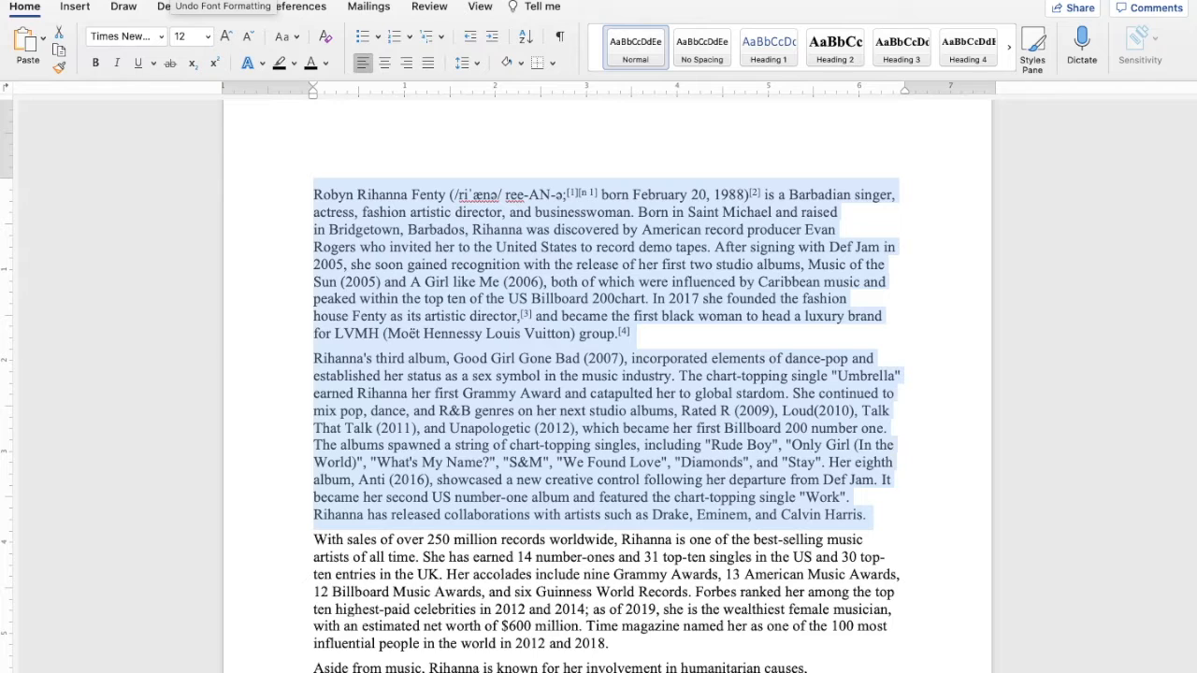
{"action": "left_click", "coordinate": [162, 0]}
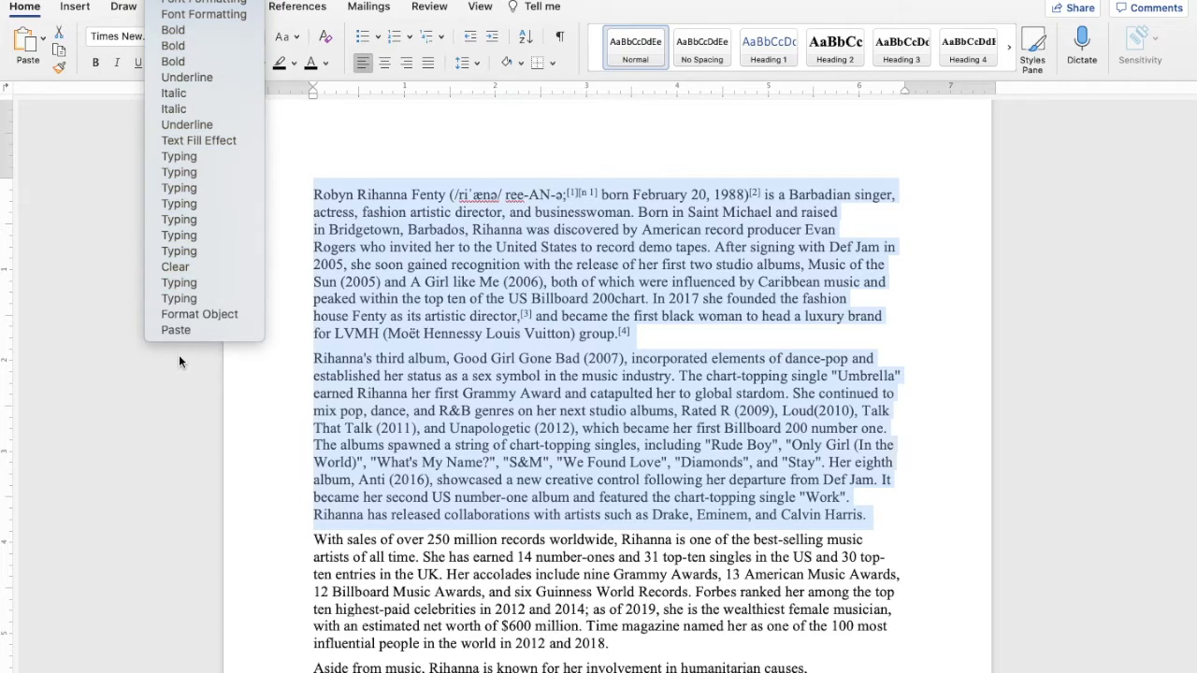
{"action": "left_click", "coordinate": [322, 127]}
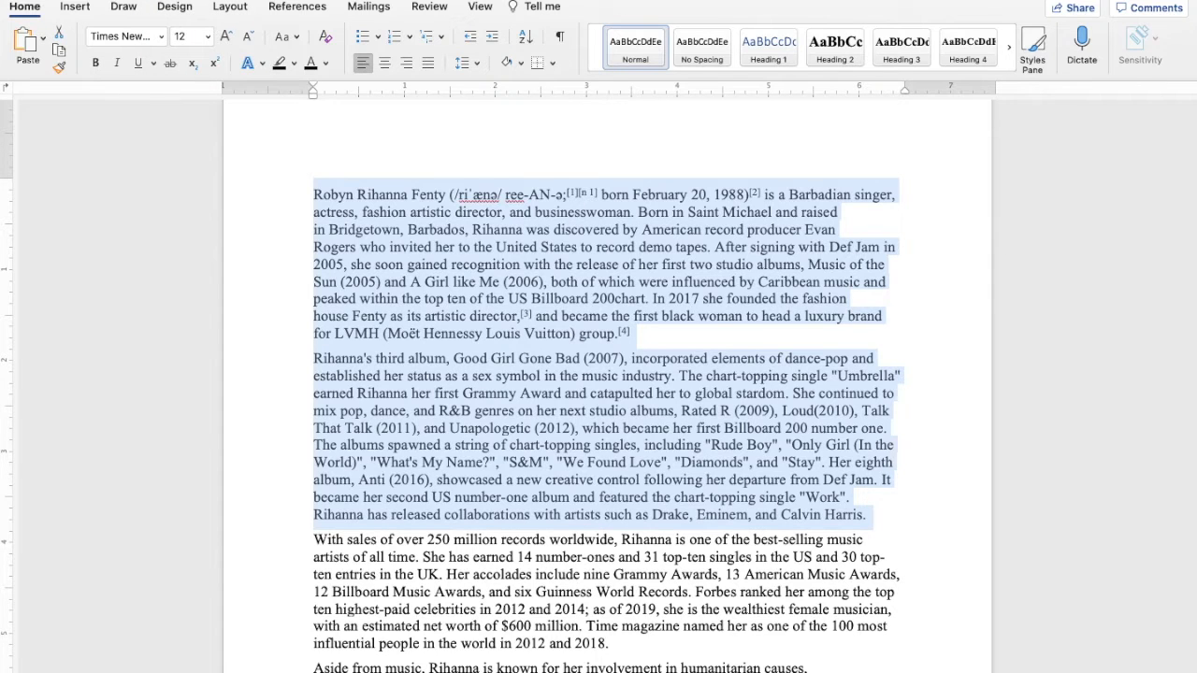
Undo all earlier formatting, typing and paste actions until the document is blank
{"action": "key", "text": "super+z"}
{"action": "key", "text": "super+z"}
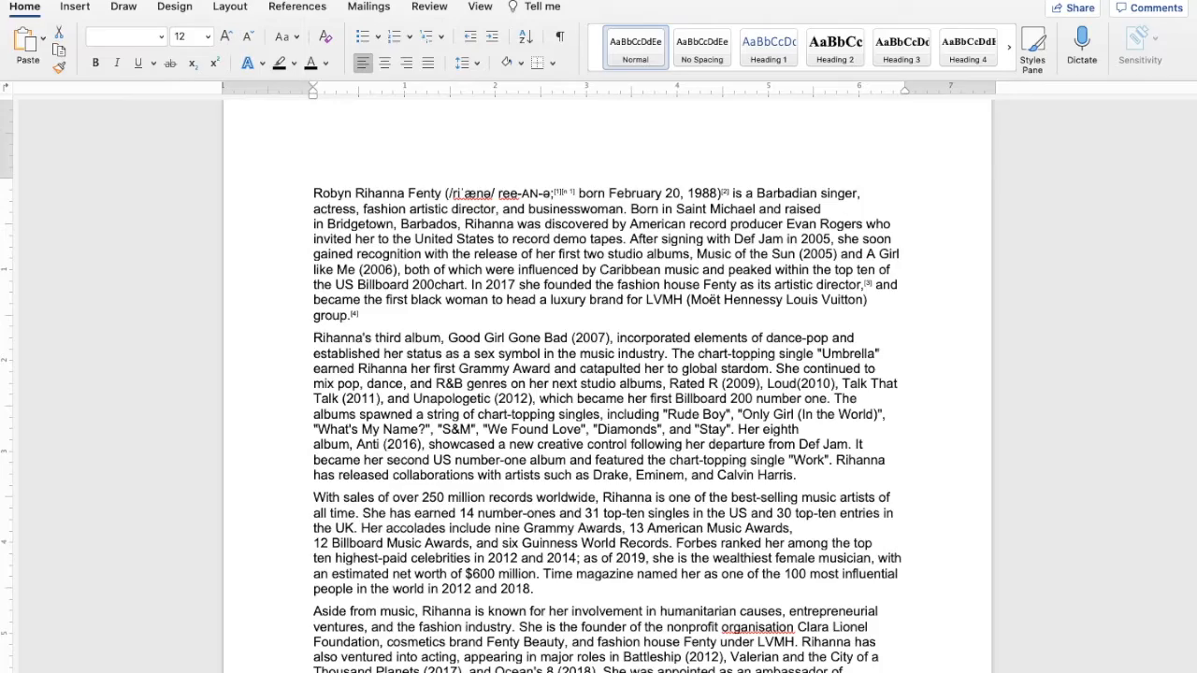
{"action": "key", "text": "super+z"}
{"action": "key", "text": "super+z"}
{"action": "key", "text": "super+z"}
{"action": "key", "text": "super+z"}
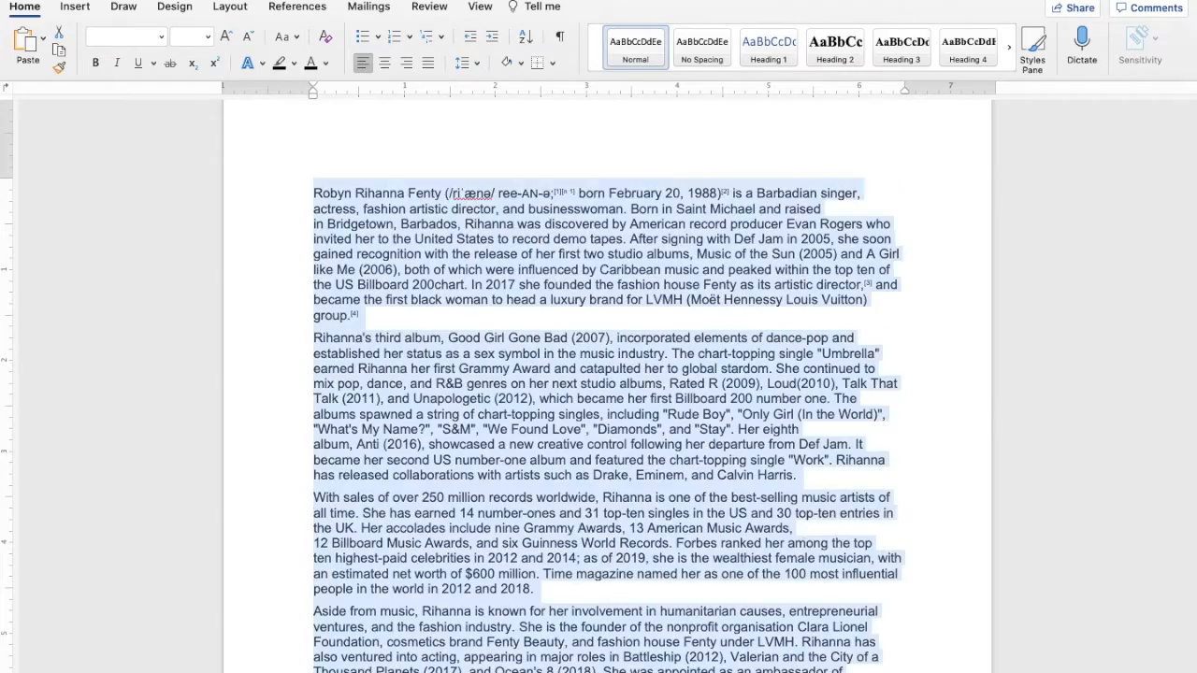
{"action": "key", "text": "super+z"}
{"action": "key", "text": "super+z"}
{"action": "key", "text": "super+z"}
{"action": "key", "text": "super+z"}
{"action": "key", "text": "super+z"}
{"action": "key", "text": "super+z"}
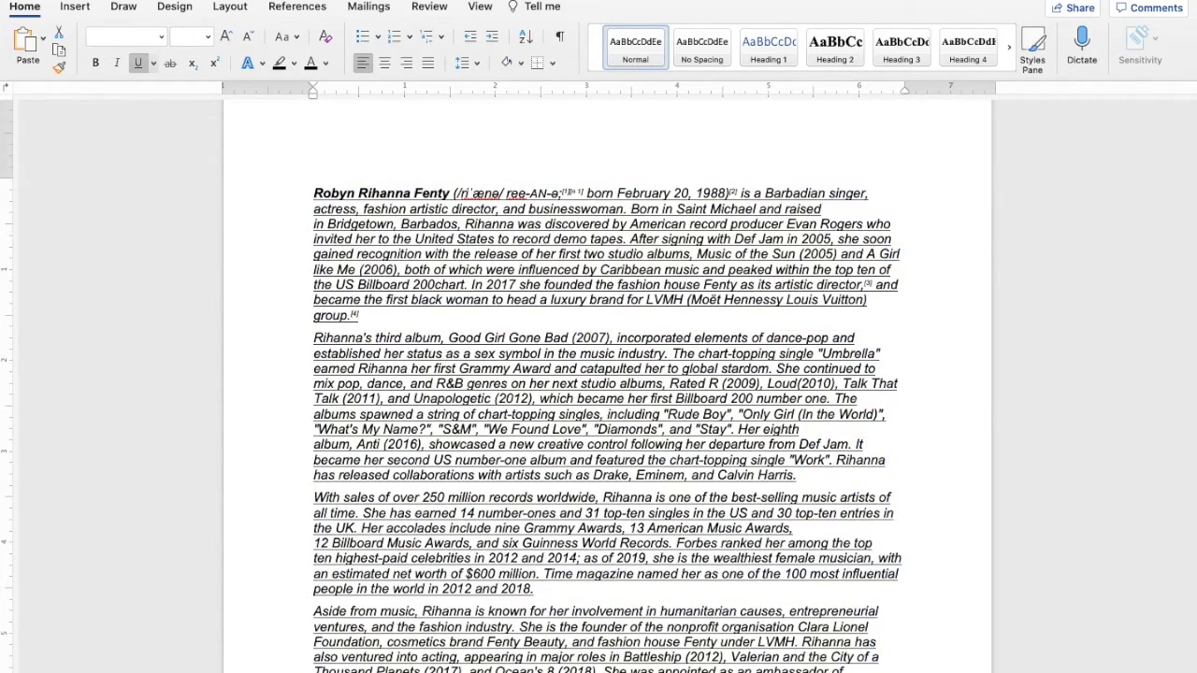
{"action": "key", "text": "super+z"}
{"action": "key", "text": "super+z"}
{"action": "key", "text": "super+z"}
{"action": "key", "text": "super+z"}
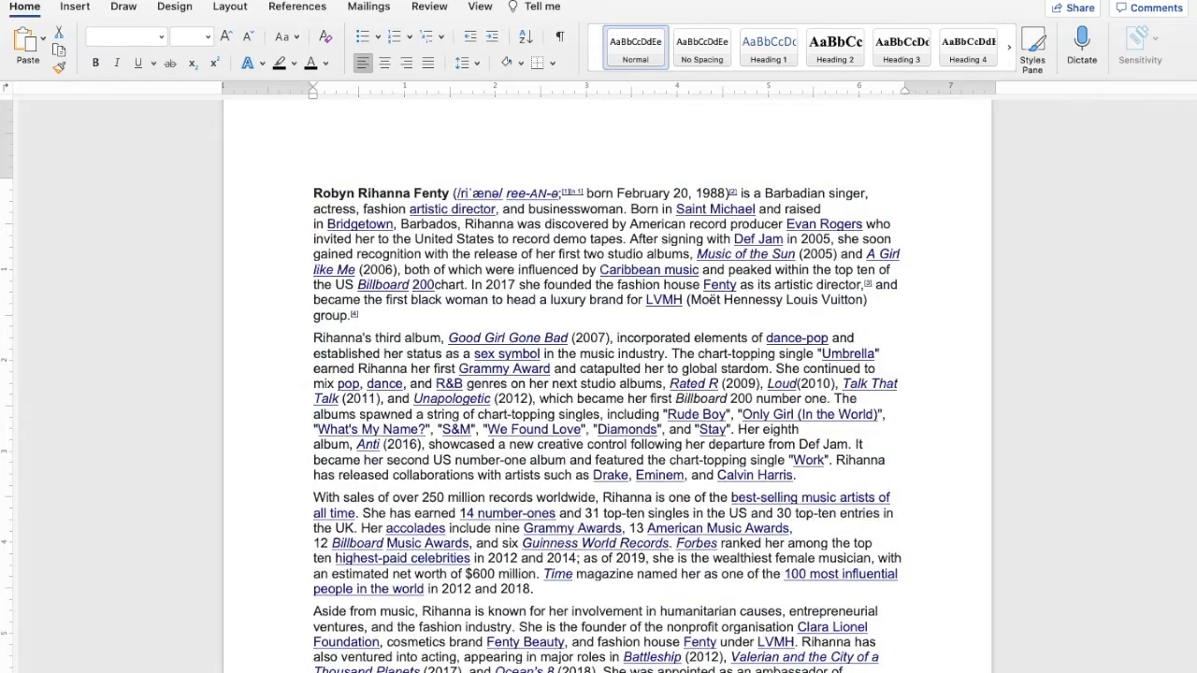
{"action": "key", "text": "super+z"}
{"action": "key", "text": "super+z"}
{"action": "key", "text": "super+z"}
{"action": "key", "text": "super+z"}
{"action": "key", "text": "super+z"}
{"action": "key", "text": "super+z"}
{"action": "key", "text": "super+z"}
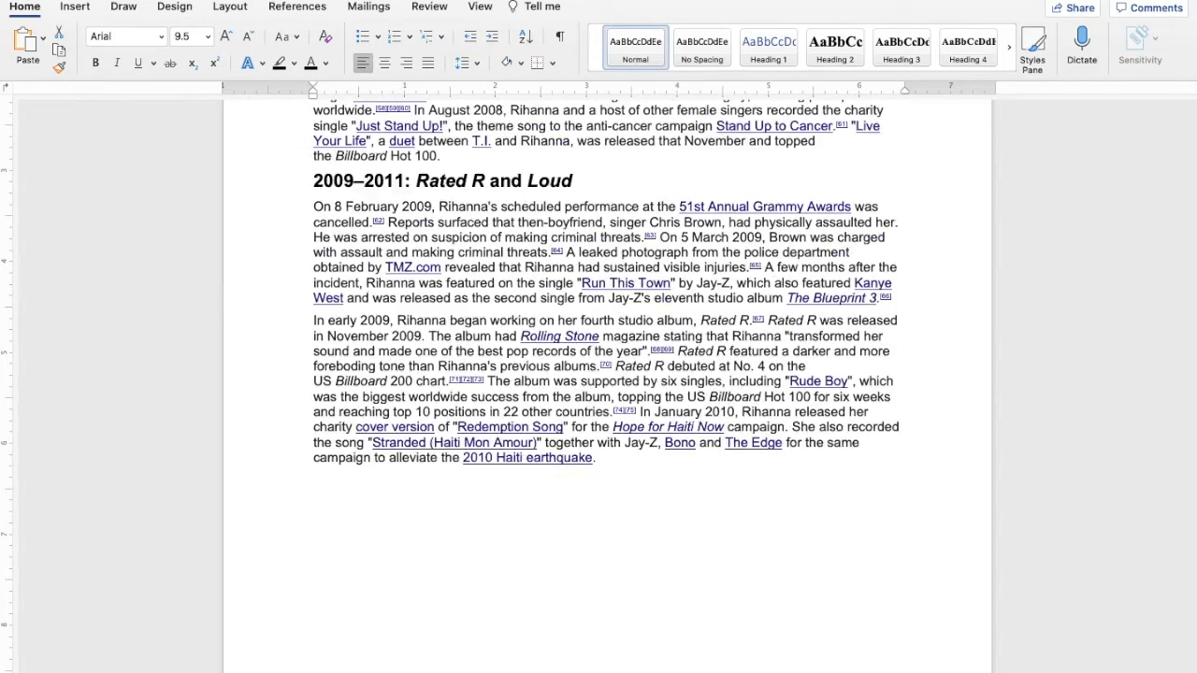
{"action": "key", "text": "super+z"}
{"action": "key", "text": "super+z"}
{"action": "key", "text": "super+z"}
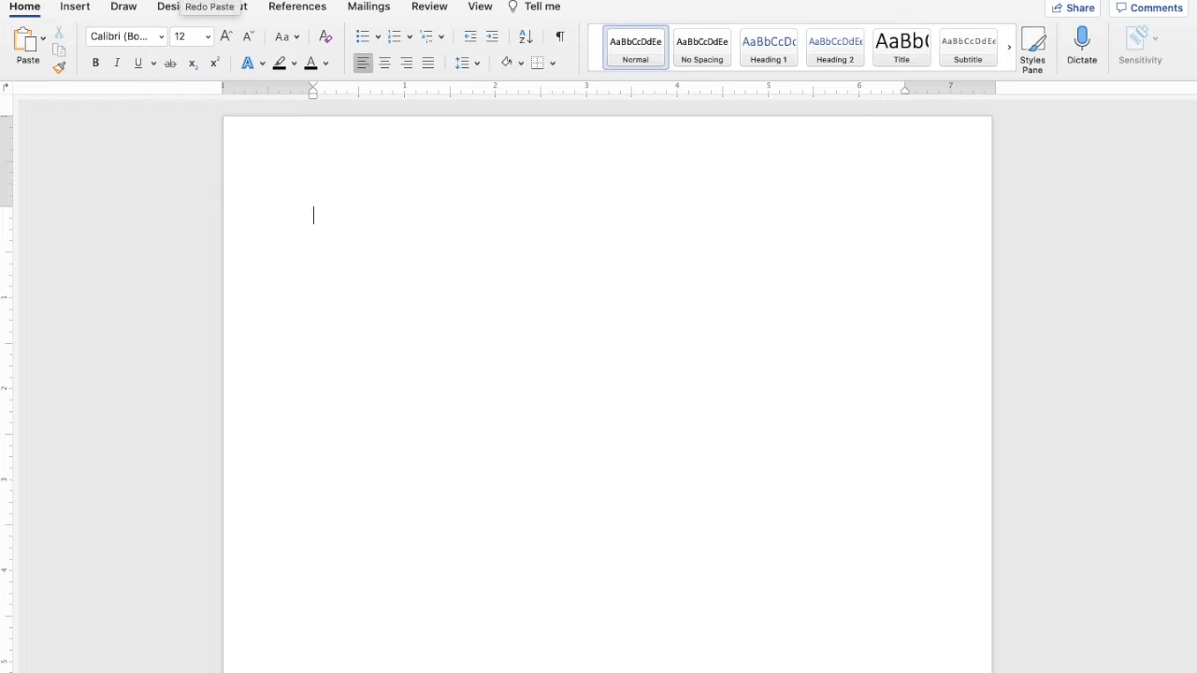
Paste the full Rihanna article with its original links, images and formatting into the blank document
{"action": "key", "text": "super+v"}
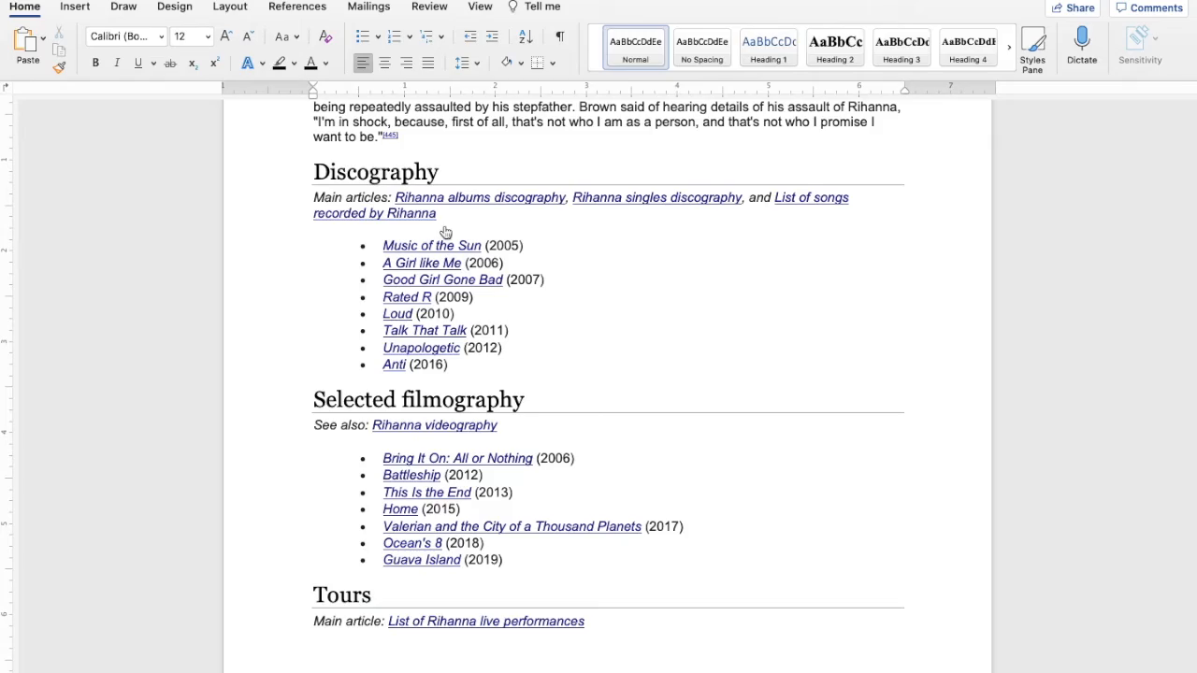
{"action": "scroll", "coordinate": [443, 224], "scroll_direction": "up", "scroll_amount": 5}
{"action": "scroll", "coordinate": [443, 224], "scroll_direction": "up", "scroll_amount": 20}
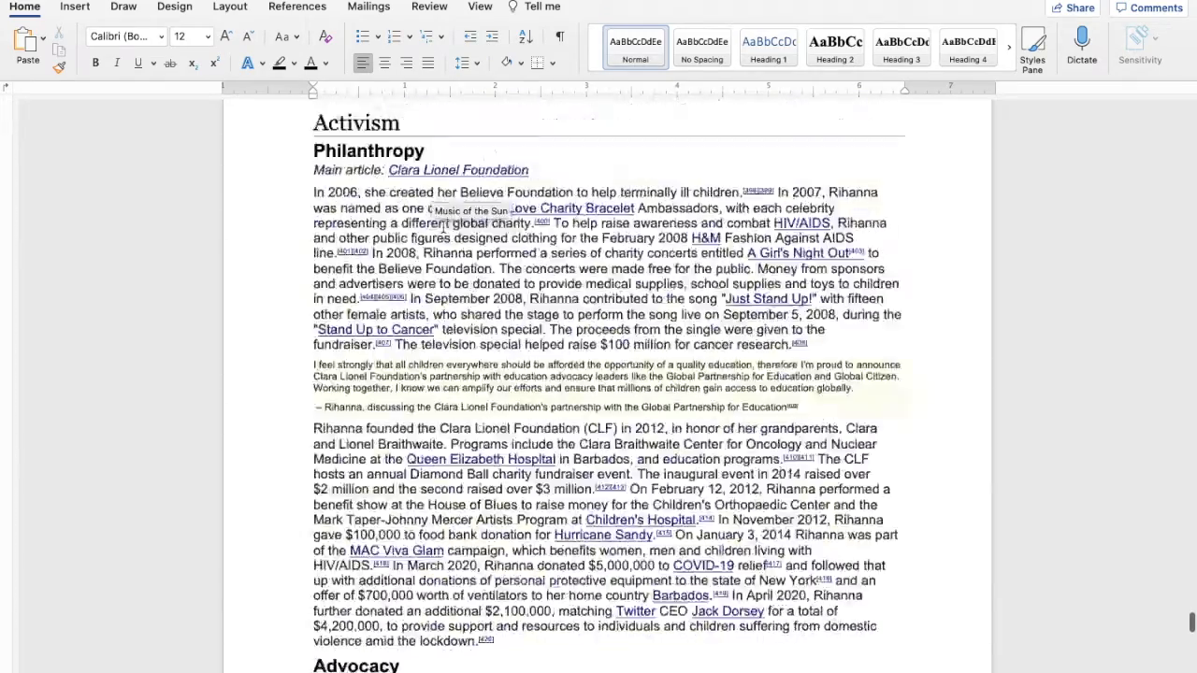
{"action": "scroll", "coordinate": [443, 227], "scroll_direction": "up", "scroll_amount": 20}
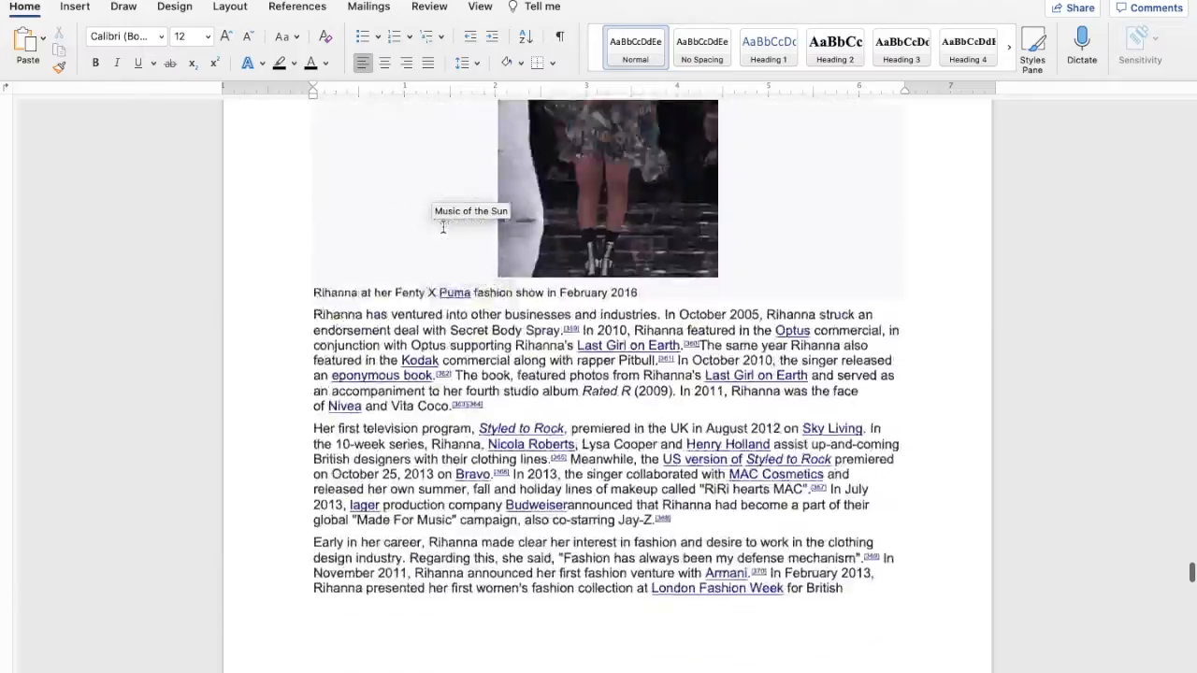
Look through the pasted article with its images and links
{"action": "scroll", "coordinate": [443, 228], "scroll_direction": "up", "scroll_amount": 20}
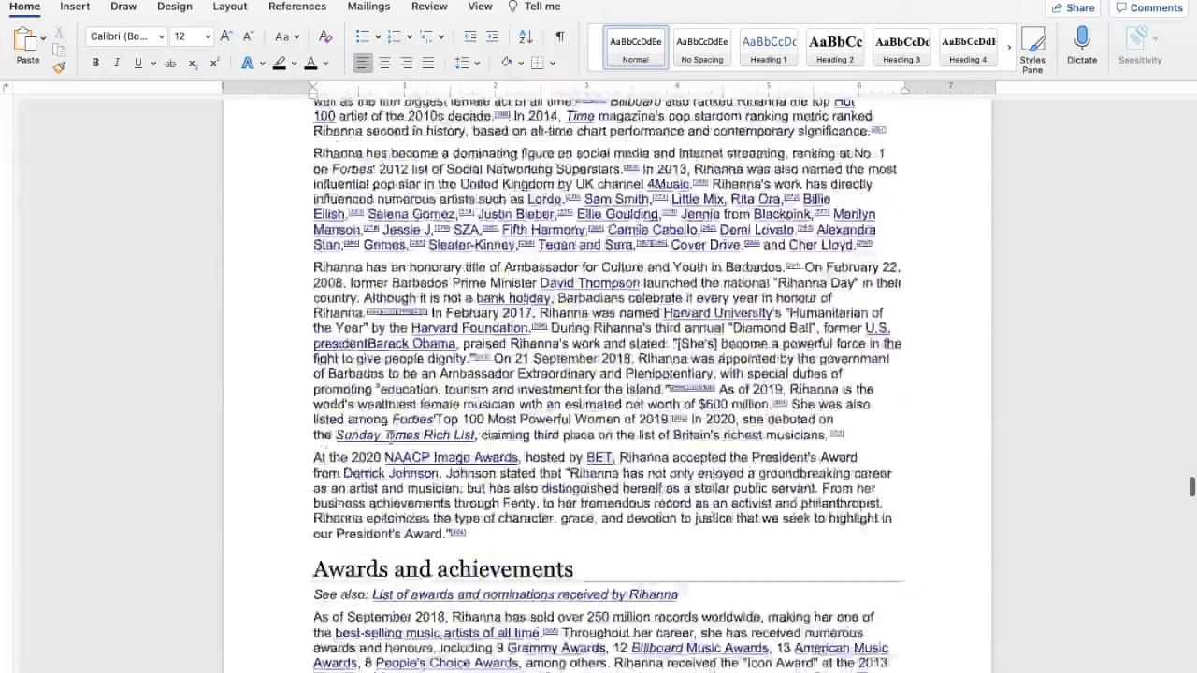
{"action": "scroll", "coordinate": [393, 443], "scroll_direction": "up", "scroll_amount": 15}
{"action": "scroll", "coordinate": [394, 443], "scroll_direction": "down", "scroll_amount": 15}
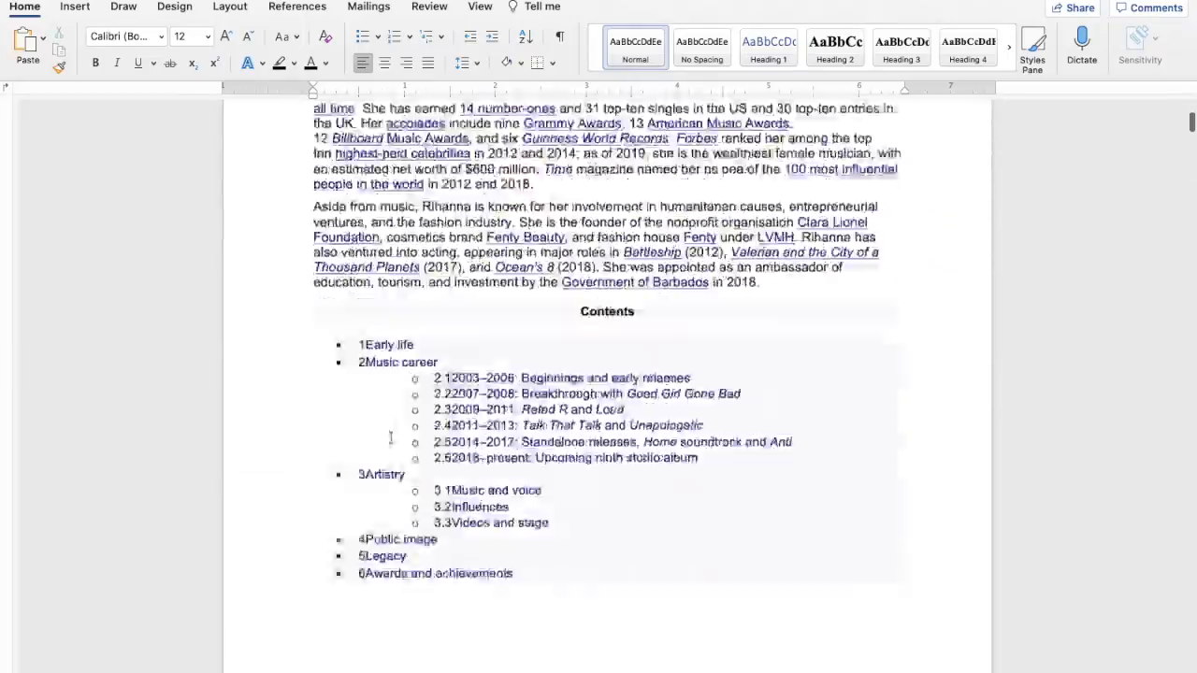
{"action": "scroll", "coordinate": [391, 438], "scroll_direction": "down", "scroll_amount": 20}
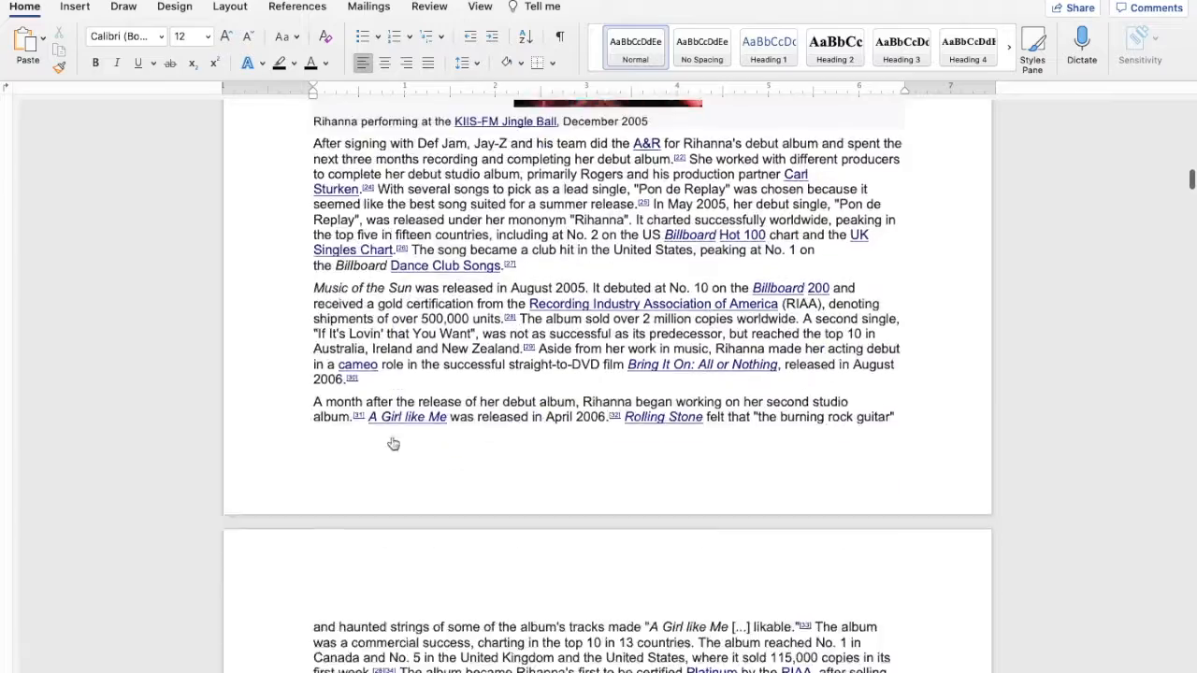
{"action": "scroll", "coordinate": [391, 438], "scroll_direction": "down", "scroll_amount": 20}
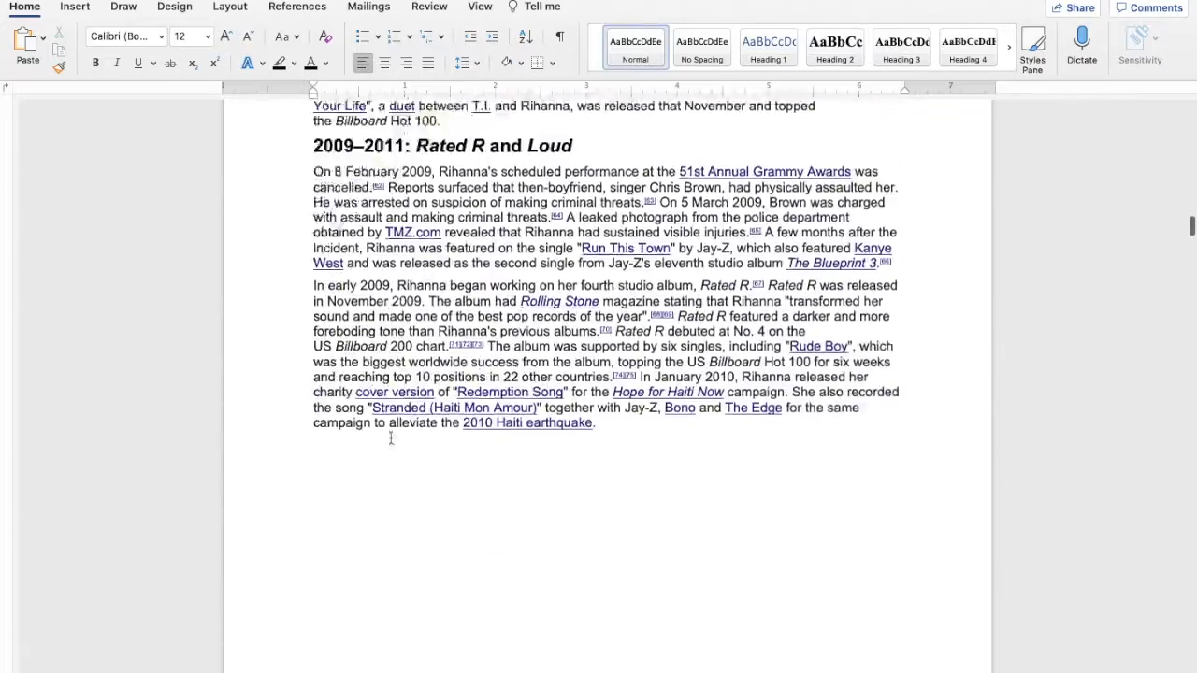
{"action": "scroll", "coordinate": [391, 437], "scroll_direction": "down", "scroll_amount": 20}
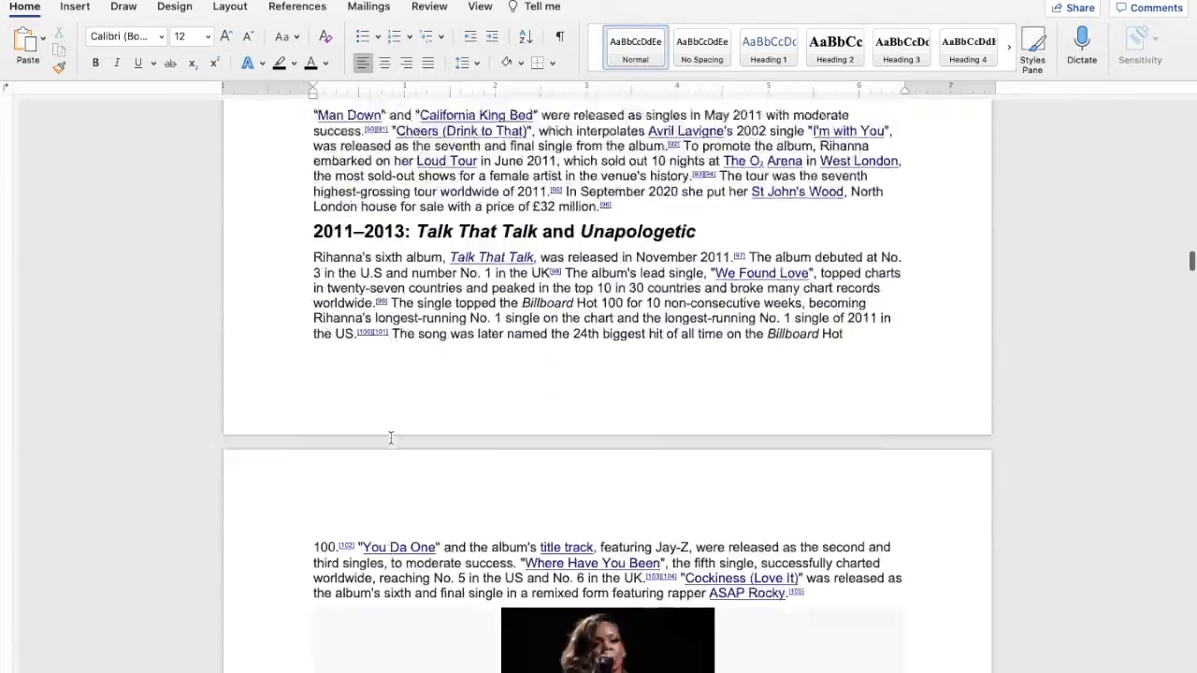
{"action": "scroll", "coordinate": [391, 437], "scroll_direction": "down", "scroll_amount": 3}
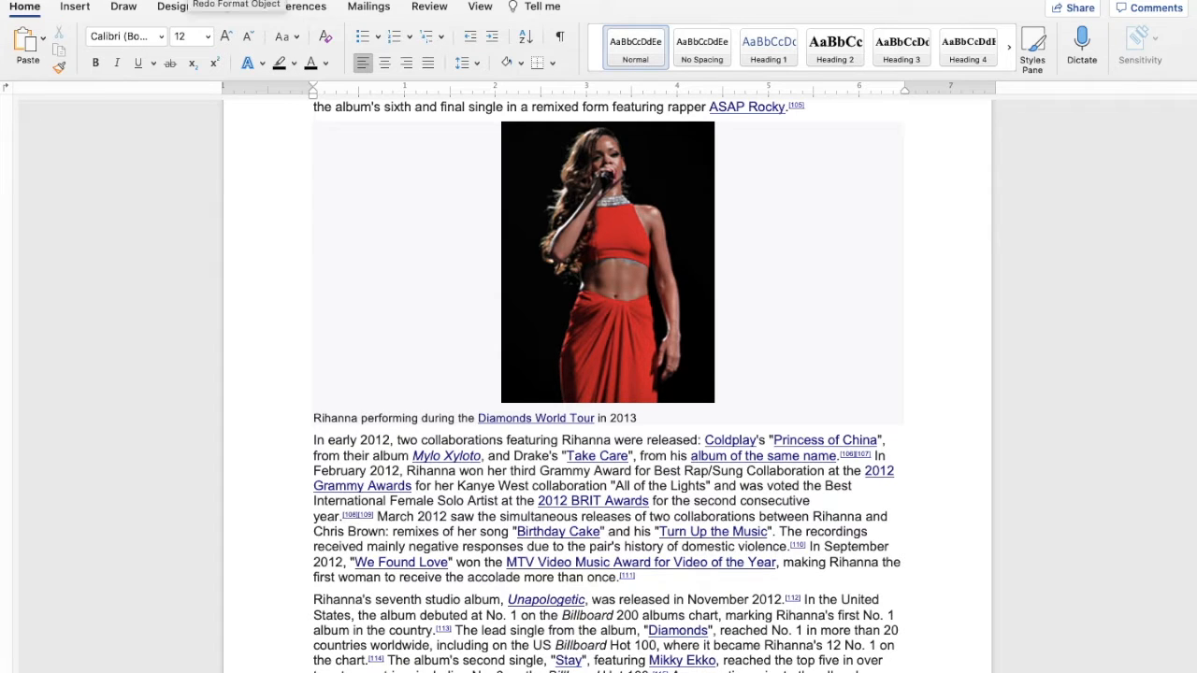
Redo all the undone editing and formatting actions on the article, up to the deletion of its first two paragraphs
{"action": "left_click_drag", "start_coordinate": [1191, 201], "coordinate": [1192, 671]}
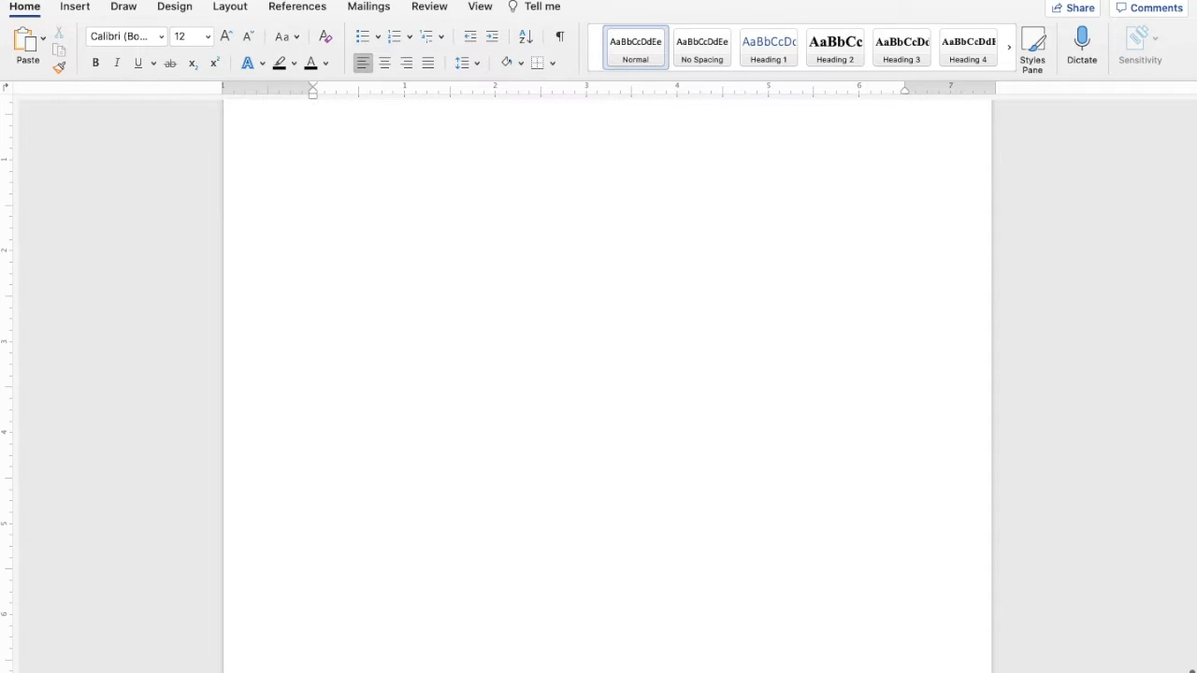
{"action": "key", "text": "ctrl+Home"}
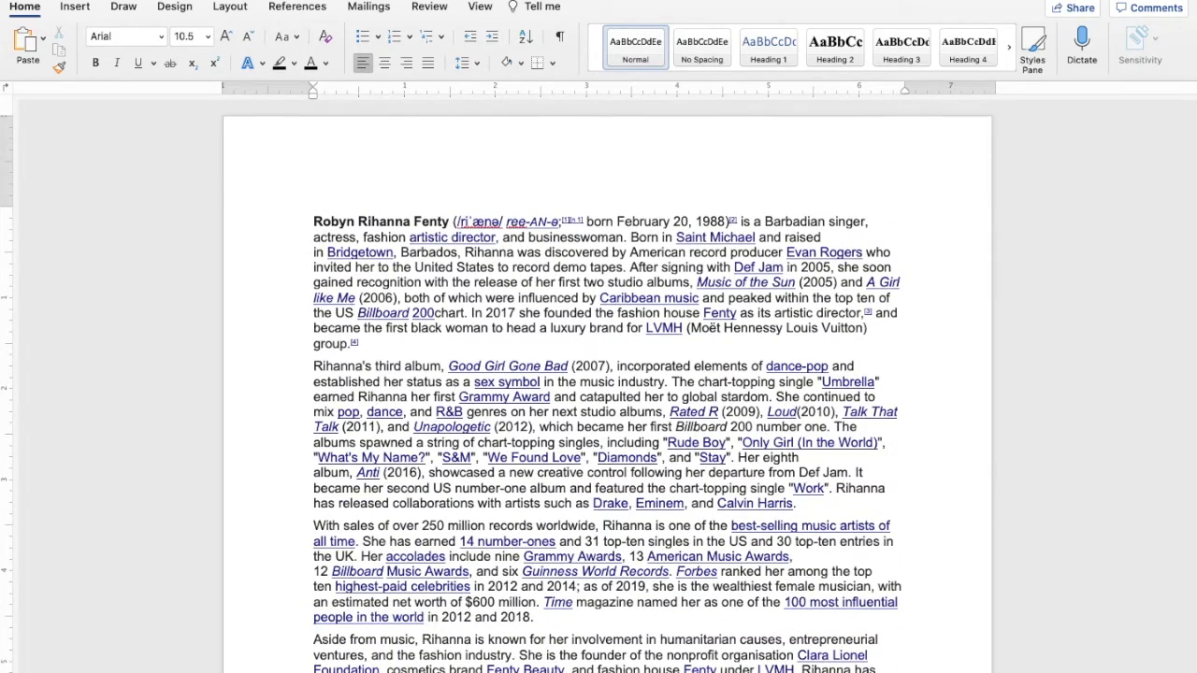
{"action": "key", "text": "super+Page_Down"}
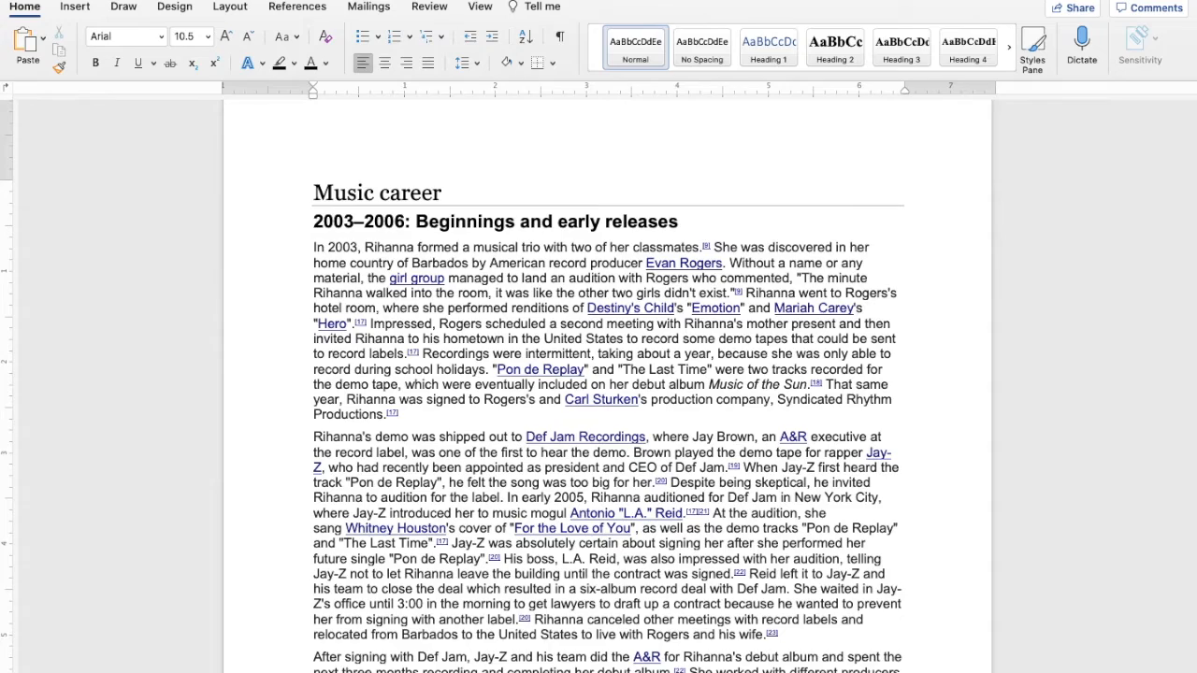
{"action": "key", "text": "super+Page_Down"}
{"action": "key", "text": "super+Page_Down"}
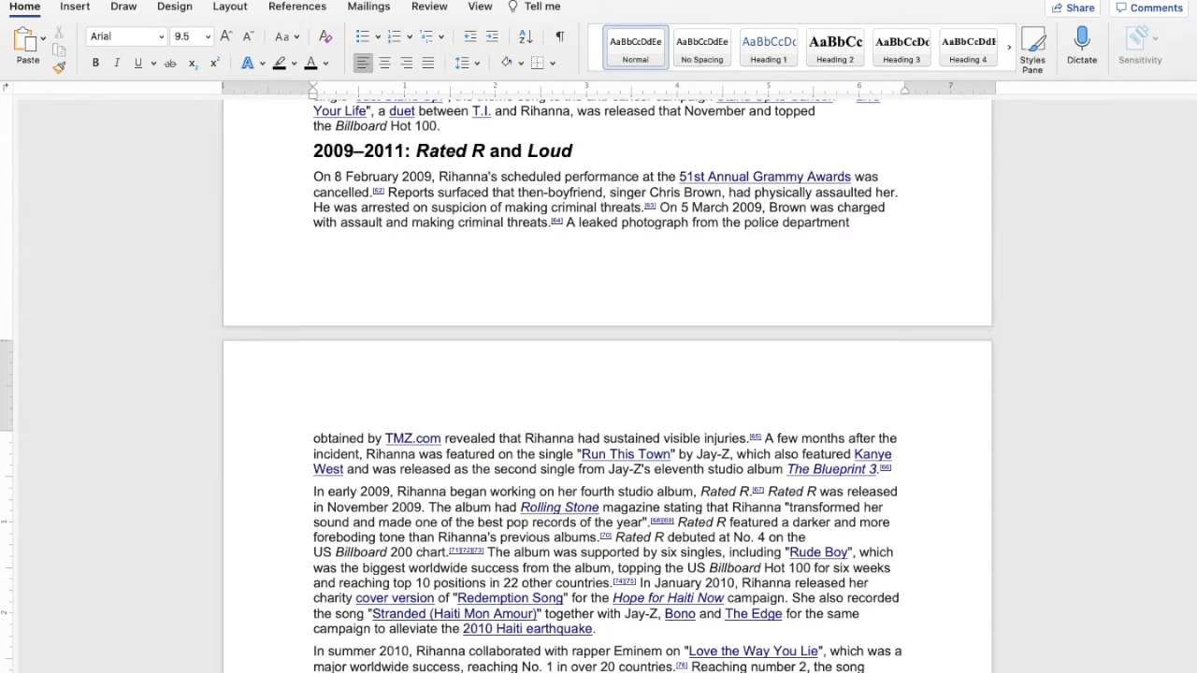
{"action": "key", "text": "super+Page_Down"}
{"action": "key", "text": "super+Page_Down"}
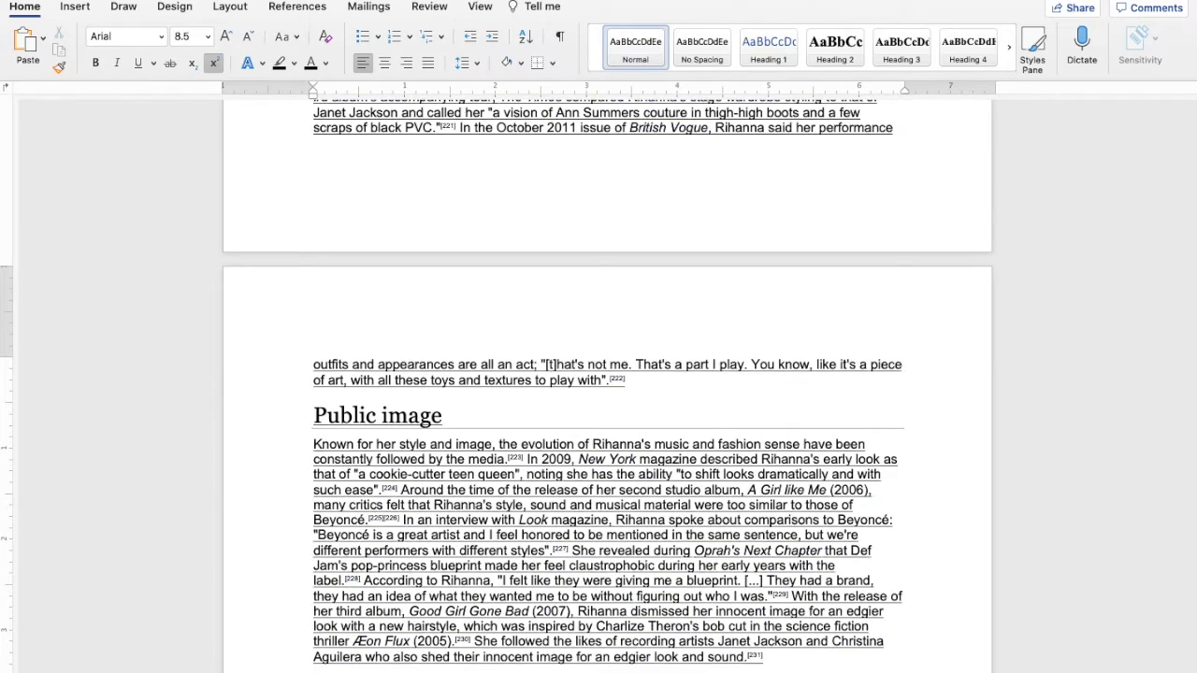
{"action": "key", "text": "super+i"}
{"action": "key", "text": "super+u"}
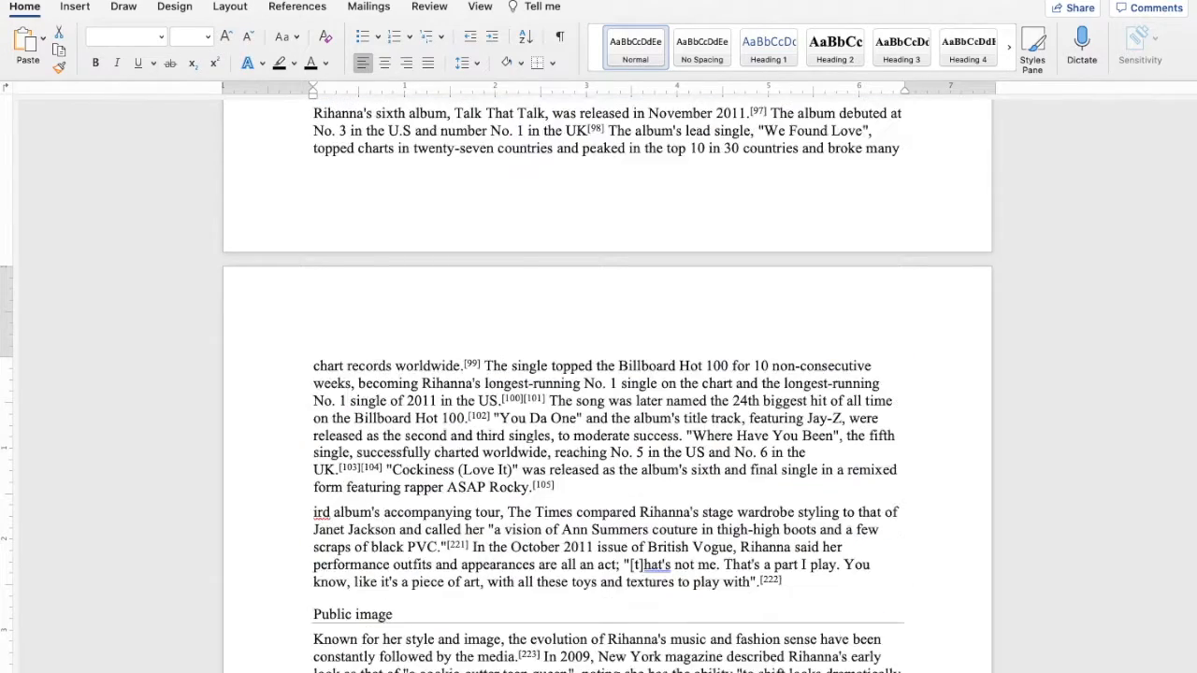
{"action": "key", "text": "super+Home"}
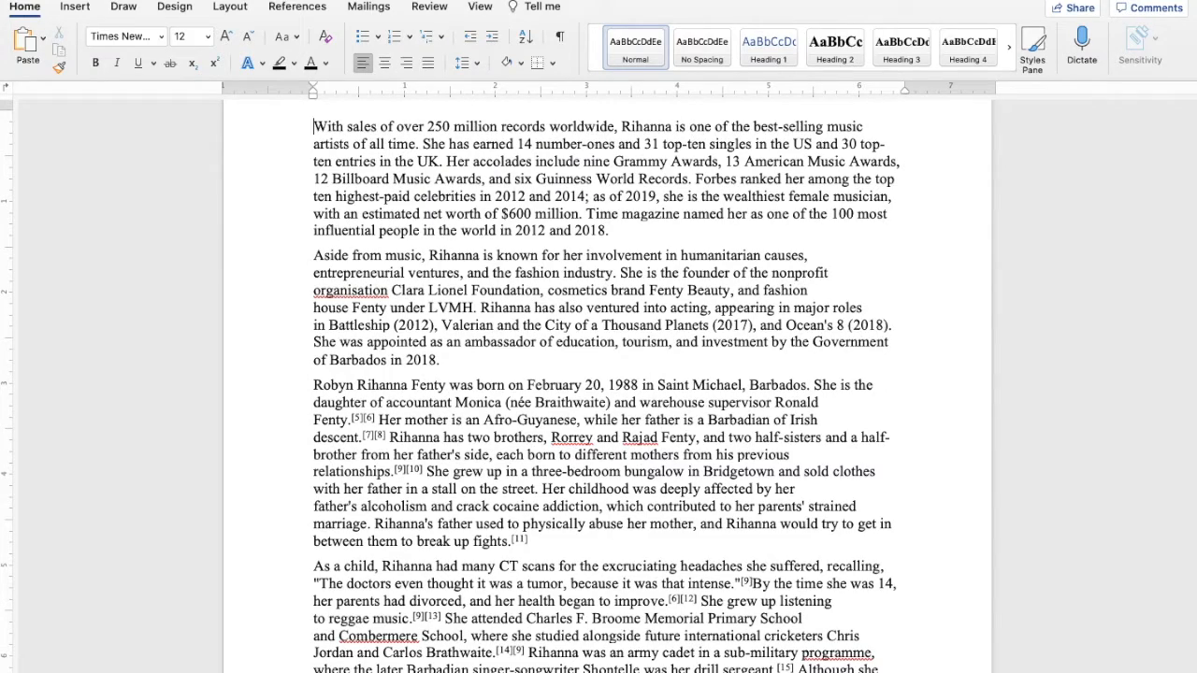
Undo the deletion of the article's first two paragraphs and clear the selection
{"action": "scroll", "coordinate": [318, 209], "scroll_direction": "up", "scroll_amount": 3}
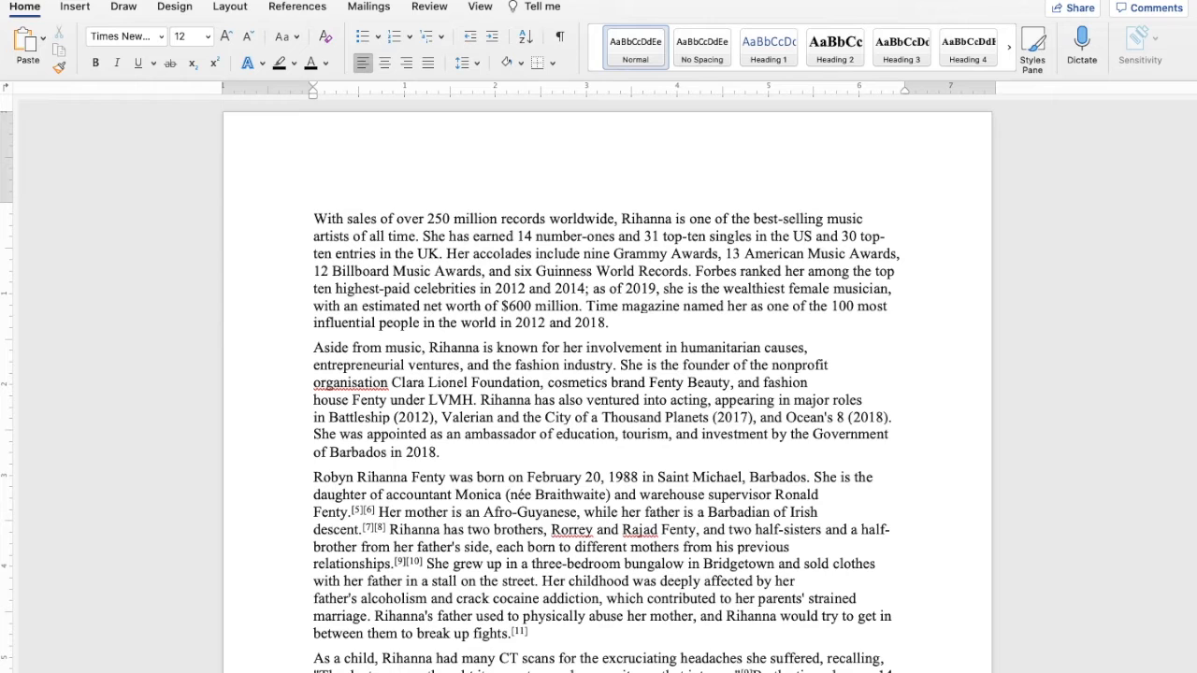
{"action": "key", "text": "super+z"}
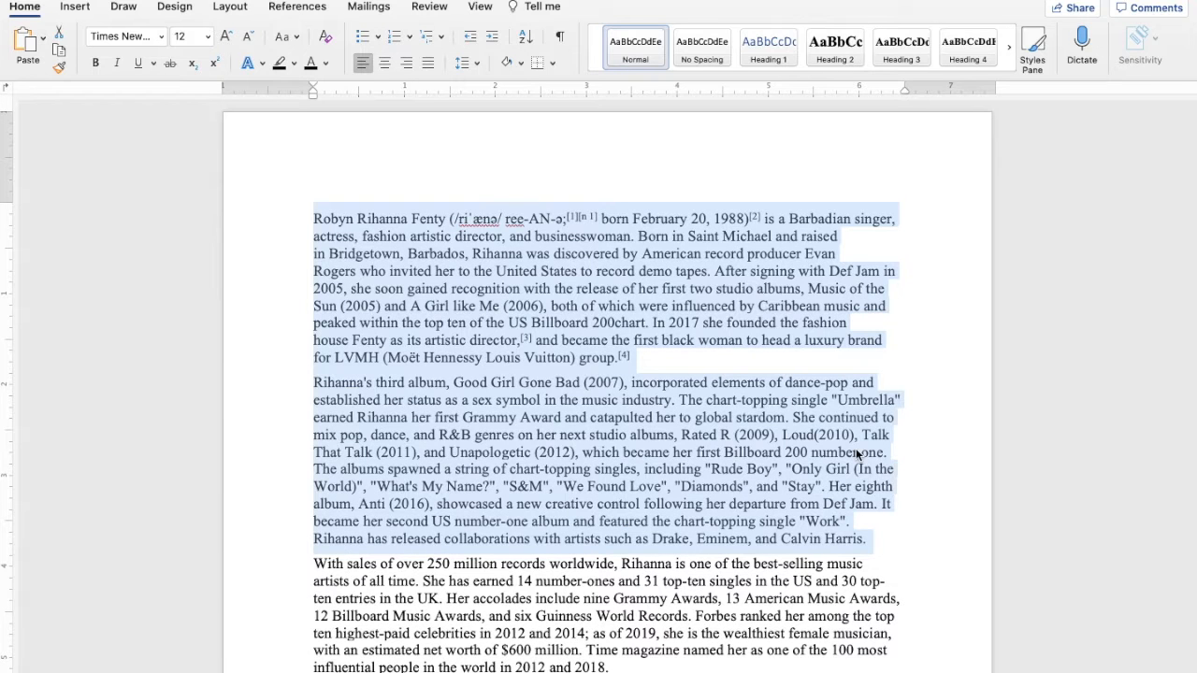
{"action": "left_click", "coordinate": [856, 452]}
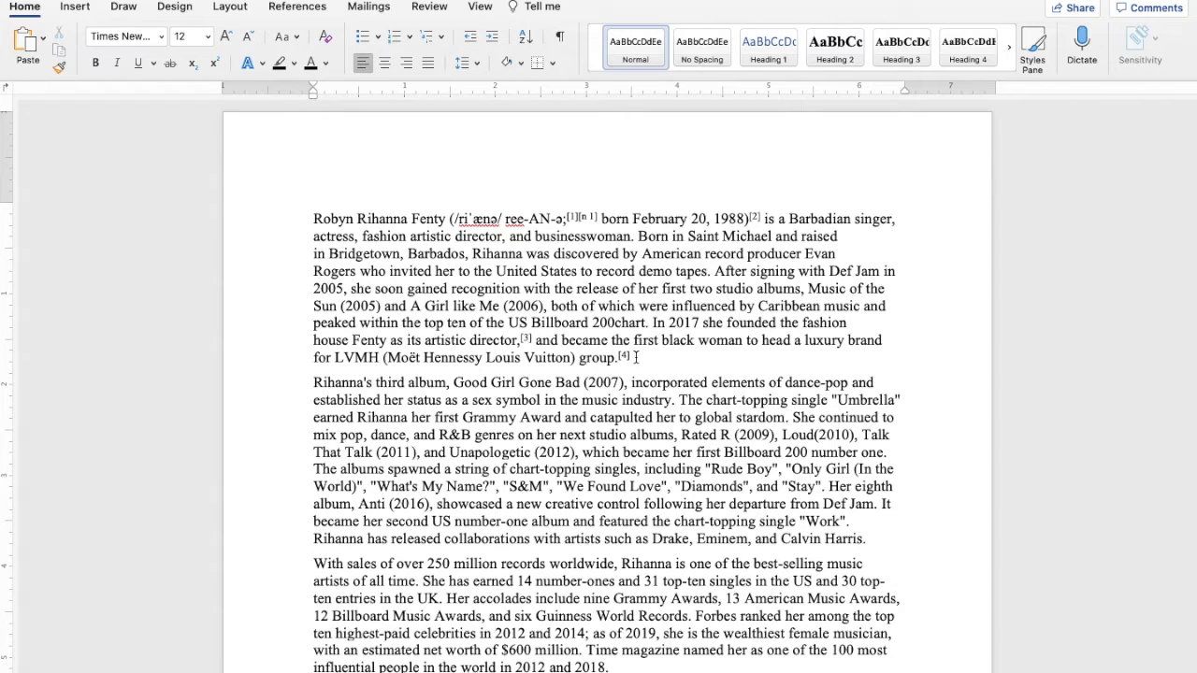
Copy the article's first paragraph
{"action": "left_click_drag", "start_coordinate": [636, 357], "coordinate": [300, 199]}
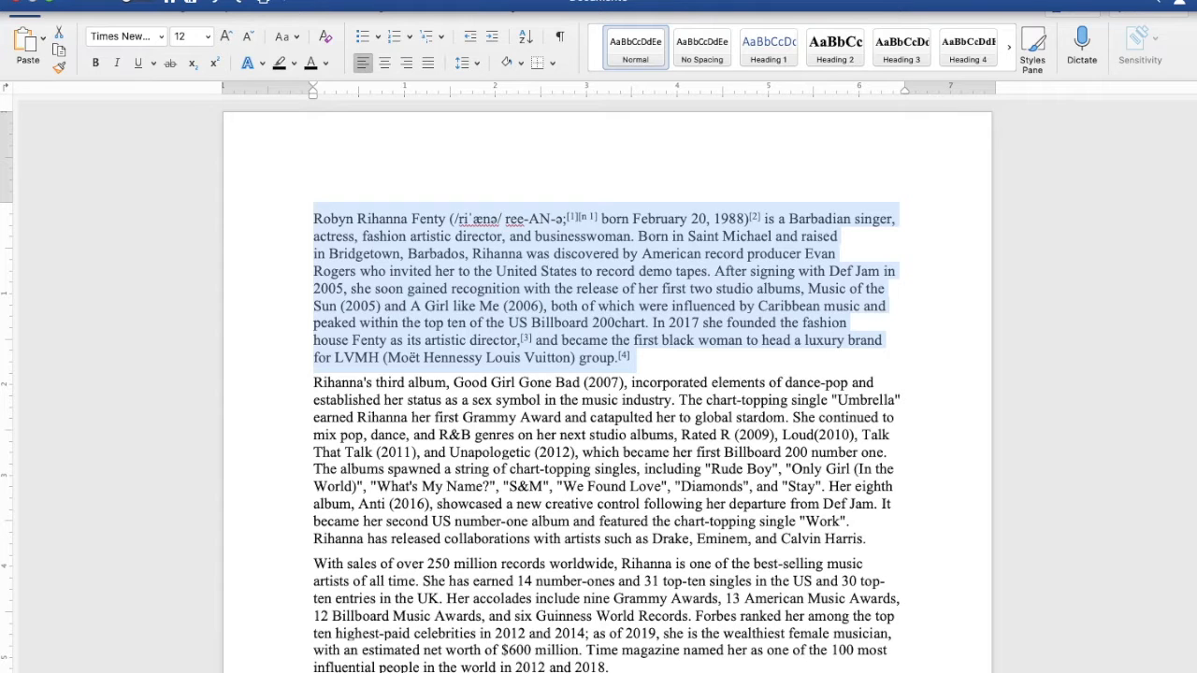
{"action": "left_click", "coordinate": [134, 1]}
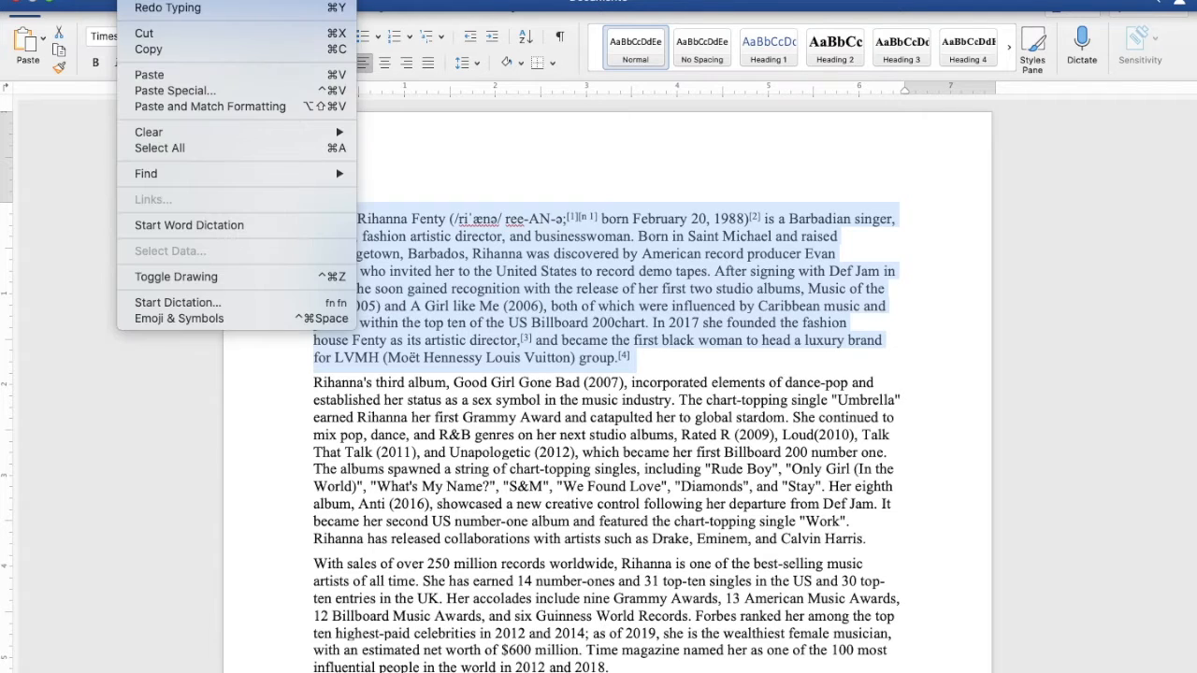
{"action": "left_click", "coordinate": [150, 50]}
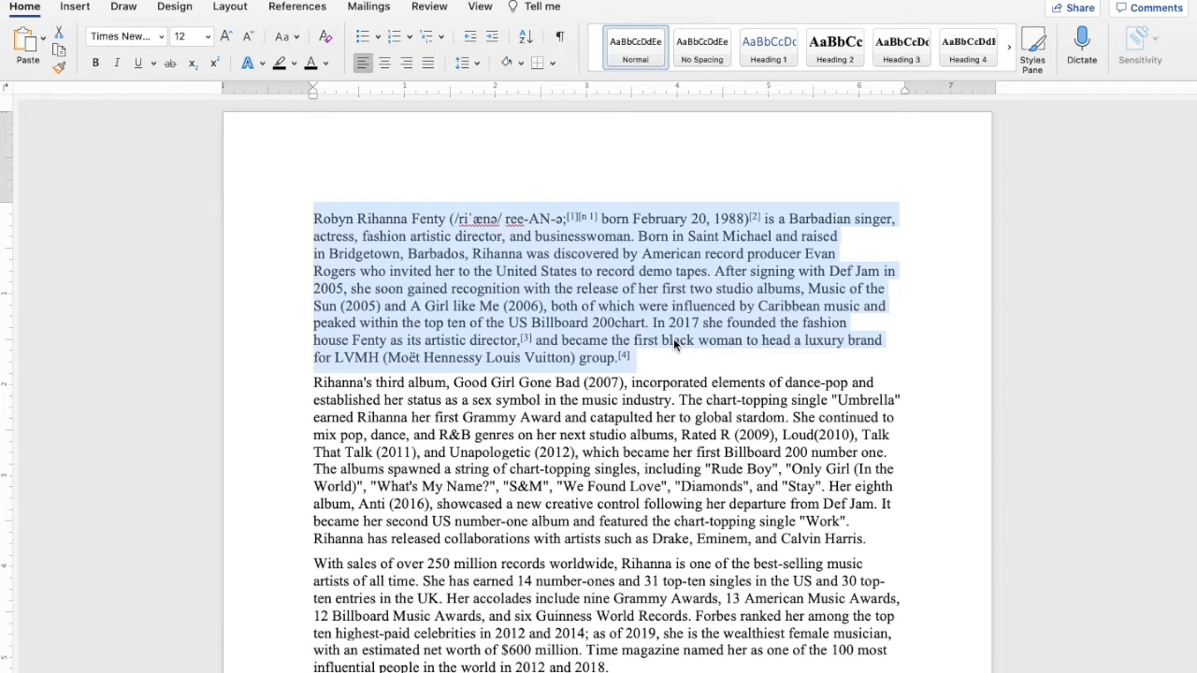
Create a new blank document and paste the copied paragraph into it twice
{"action": "key", "text": "super+n"}
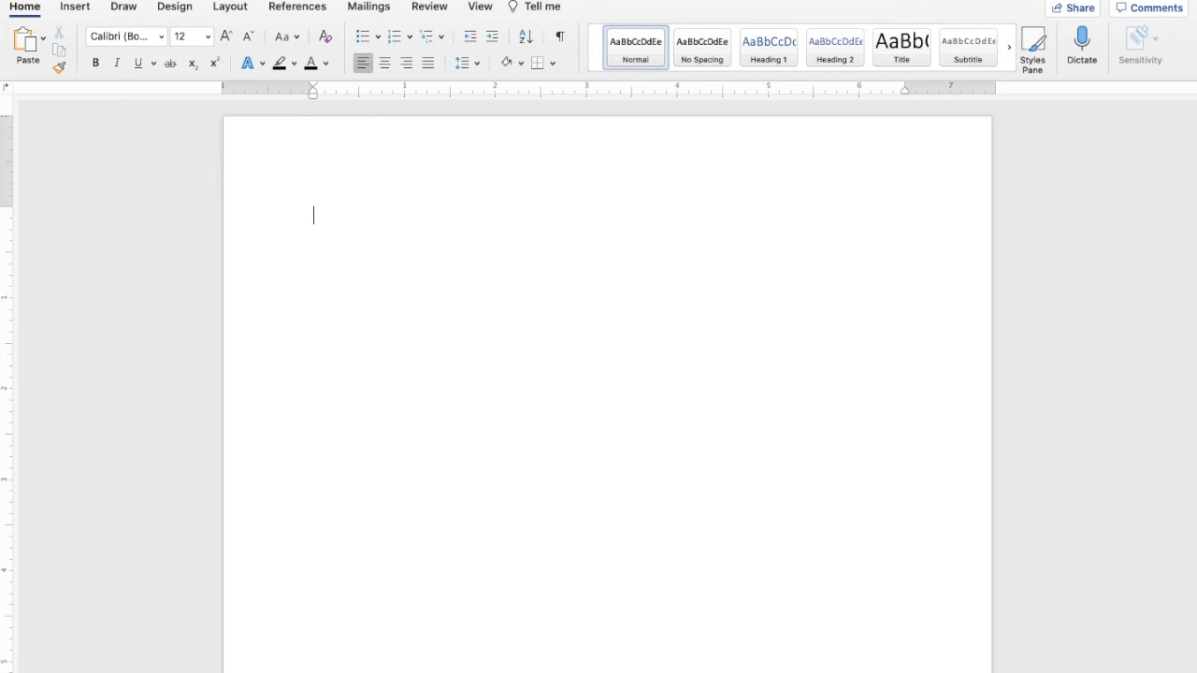
{"action": "mouse_move", "coordinate": [262, 2]}
{"action": "left_click", "coordinate": [135, 0]}
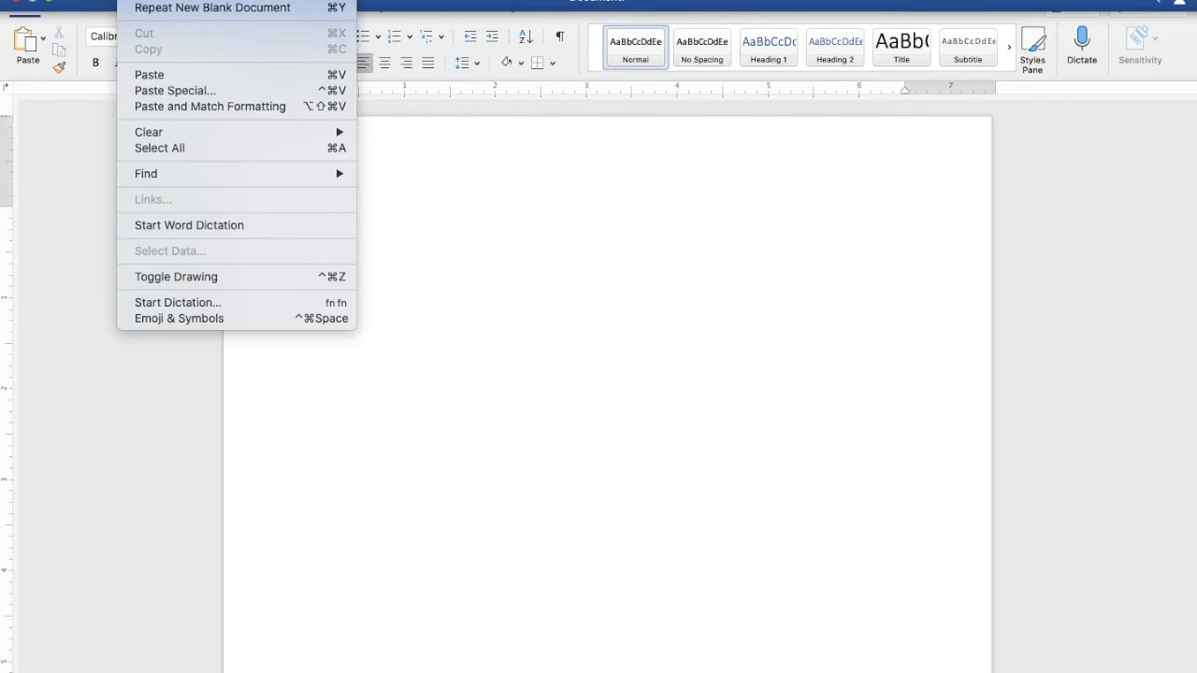
{"action": "left_click", "coordinate": [150, 75]}
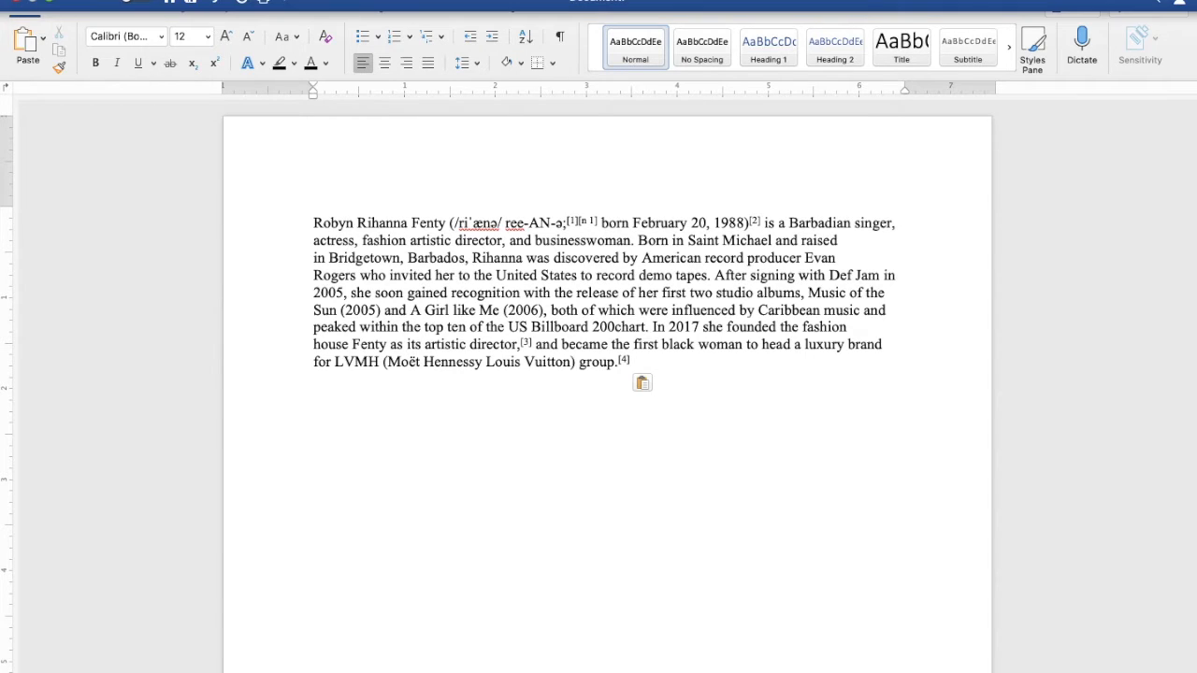
{"action": "left_click", "coordinate": [147, 4]}
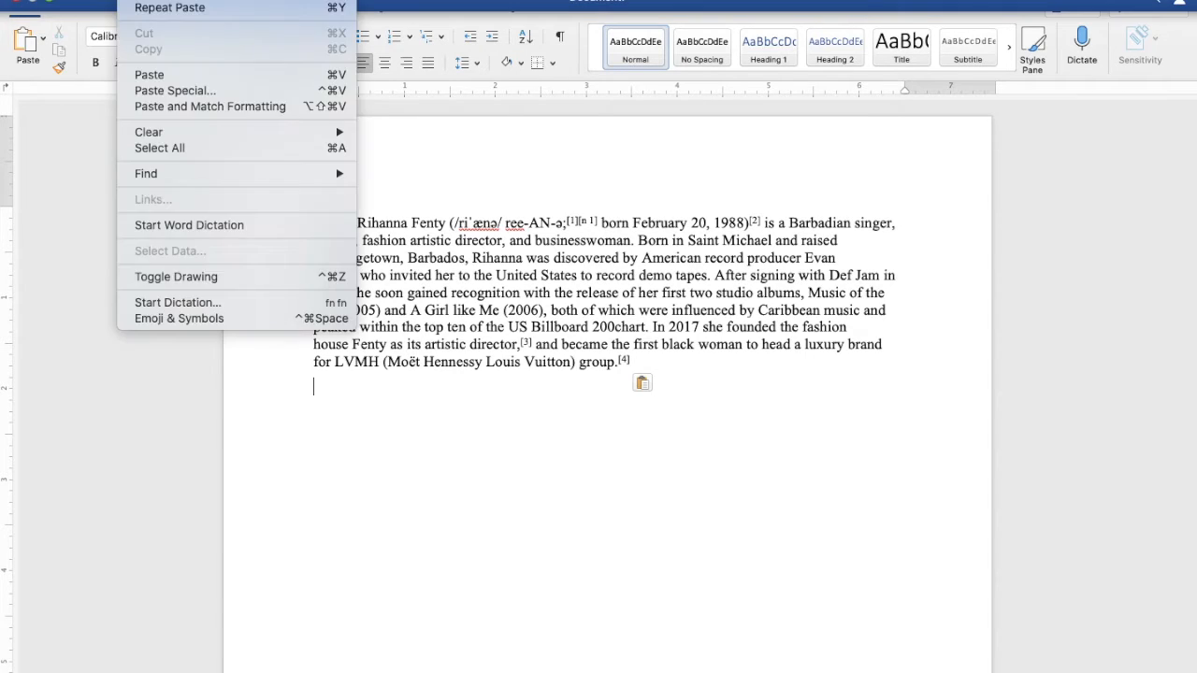
{"action": "left_click", "coordinate": [149, 74]}
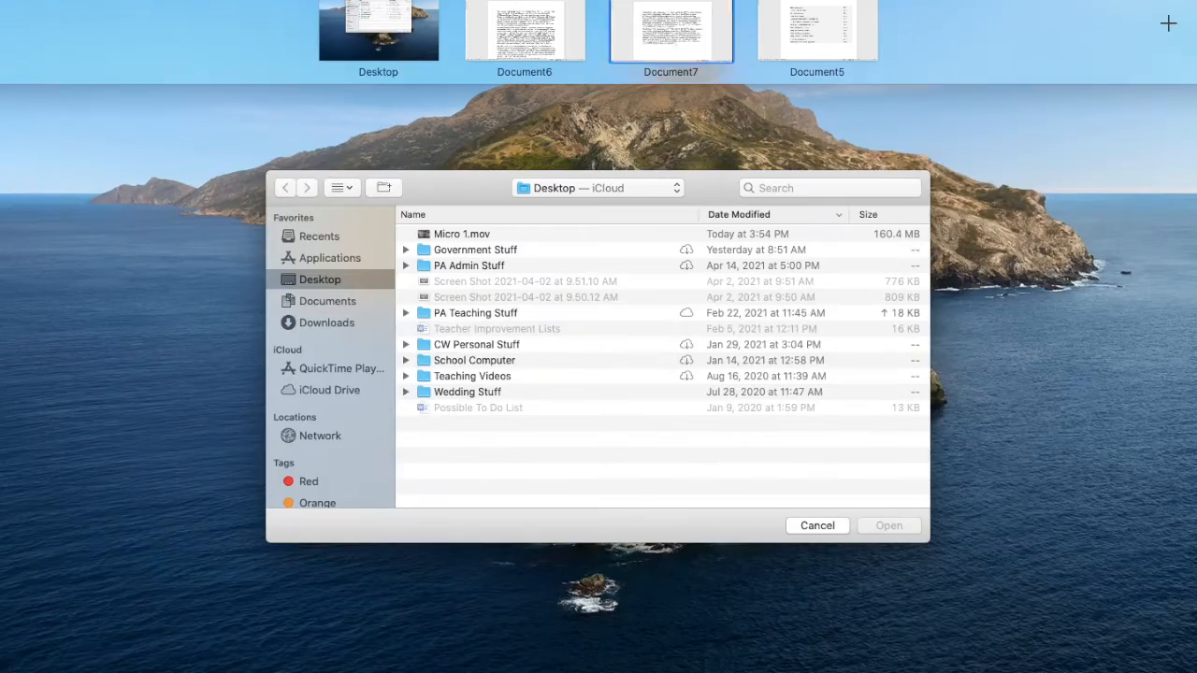
Switch back to the article in Document6 and deselect its first paragraph
{"action": "left_click", "coordinate": [548, 43]}
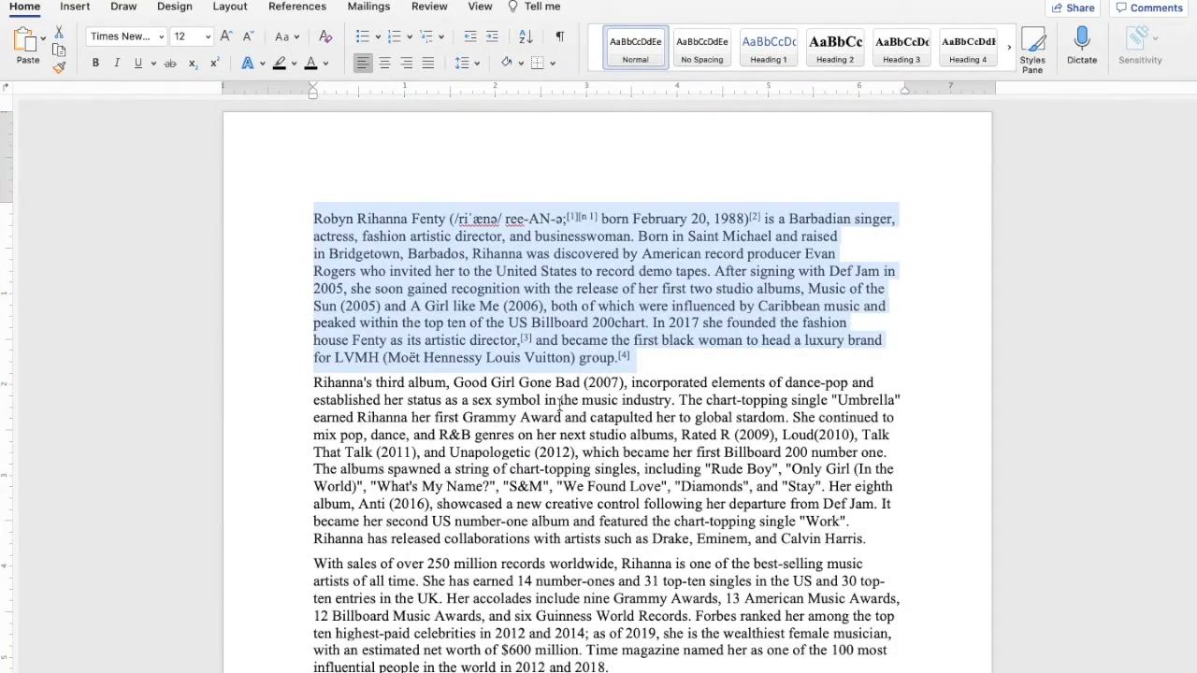
{"action": "left_click", "coordinate": [695, 359]}
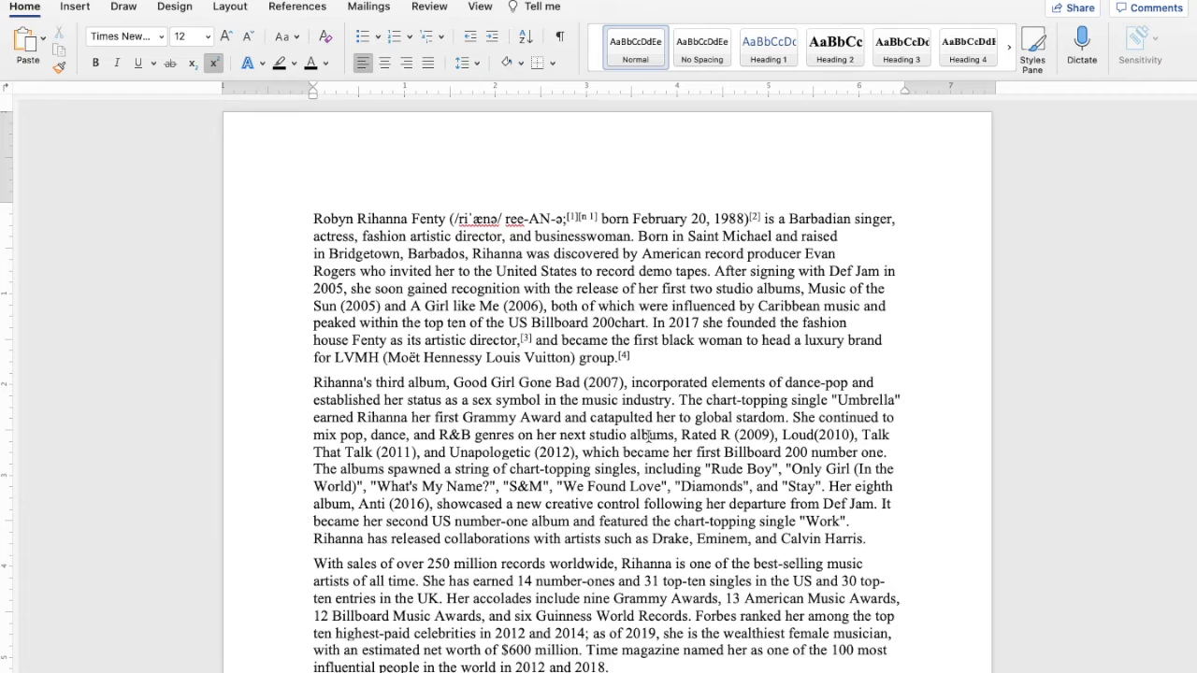
Try moving the second paragraph, starting "Rihanna's third album", much further down the article, and undo the move
{"action": "scroll", "coordinate": [687, 446], "scroll_direction": "down", "scroll_amount": 2}
{"action": "scroll", "coordinate": [688, 449], "scroll_direction": "down", "scroll_amount": 3}
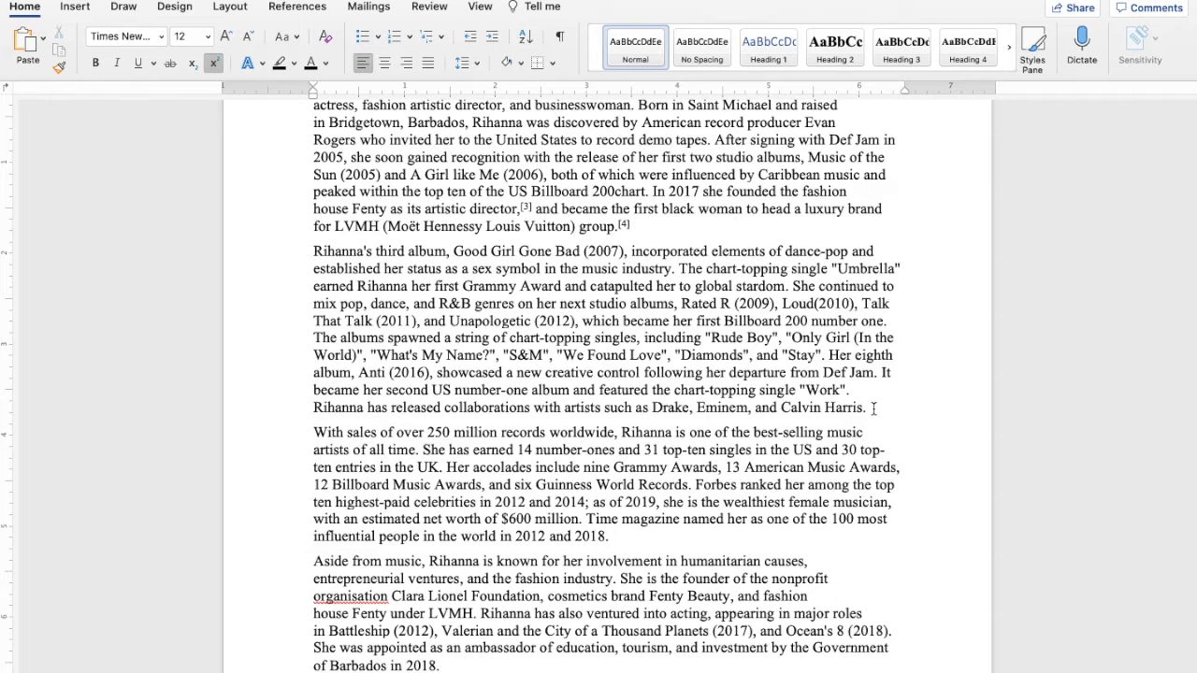
{"action": "left_click_drag", "start_coordinate": [873, 409], "coordinate": [316, 257]}
{"action": "scroll", "coordinate": [316, 257], "scroll_direction": "up", "scroll_amount": 3}
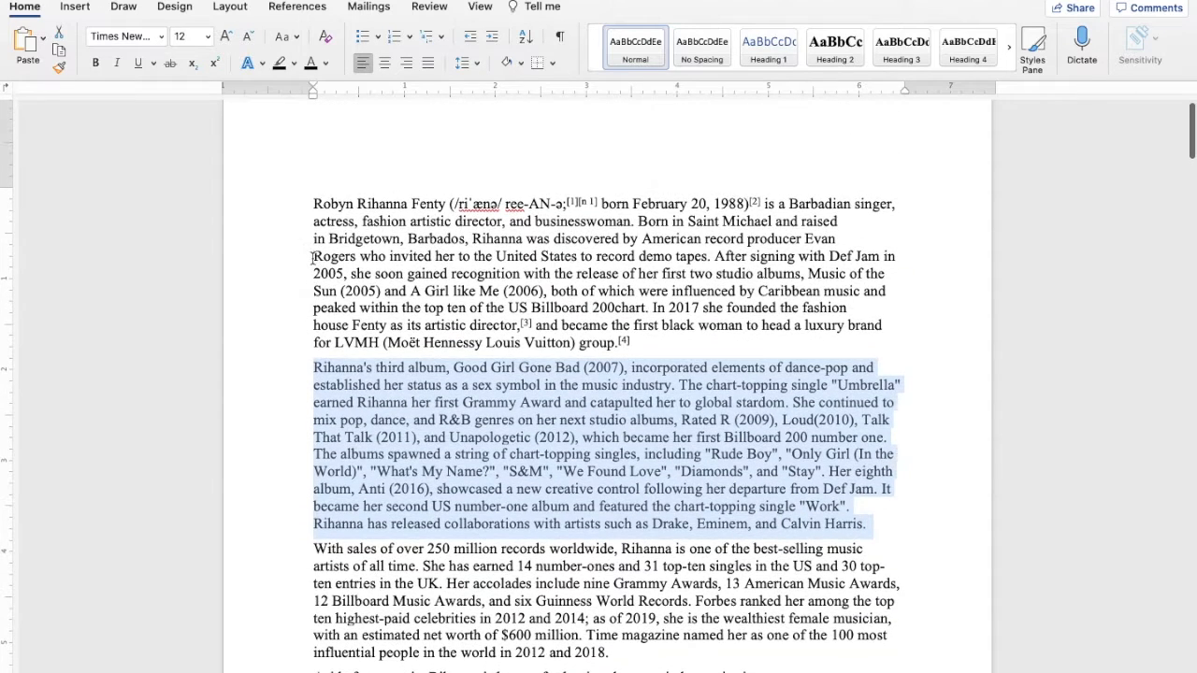
{"action": "left_click_drag", "start_coordinate": [363, 407], "coordinate": [200, 263]}
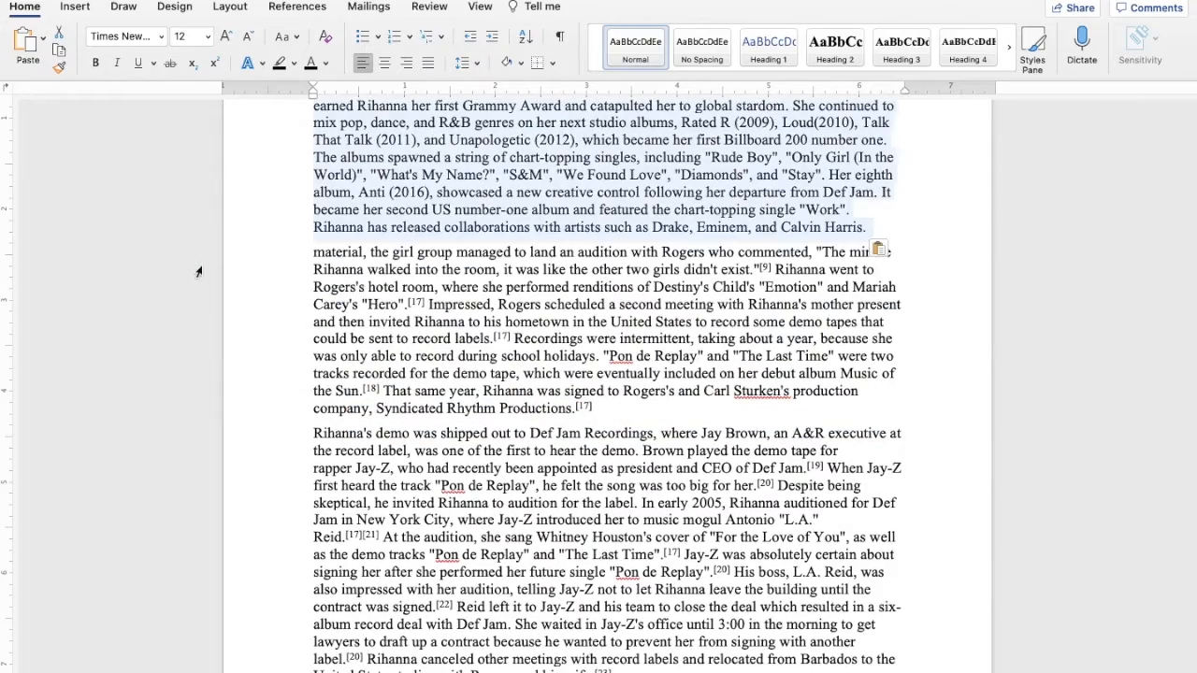
{"action": "scroll", "coordinate": [198, 271], "scroll_direction": "up", "scroll_amount": 15}
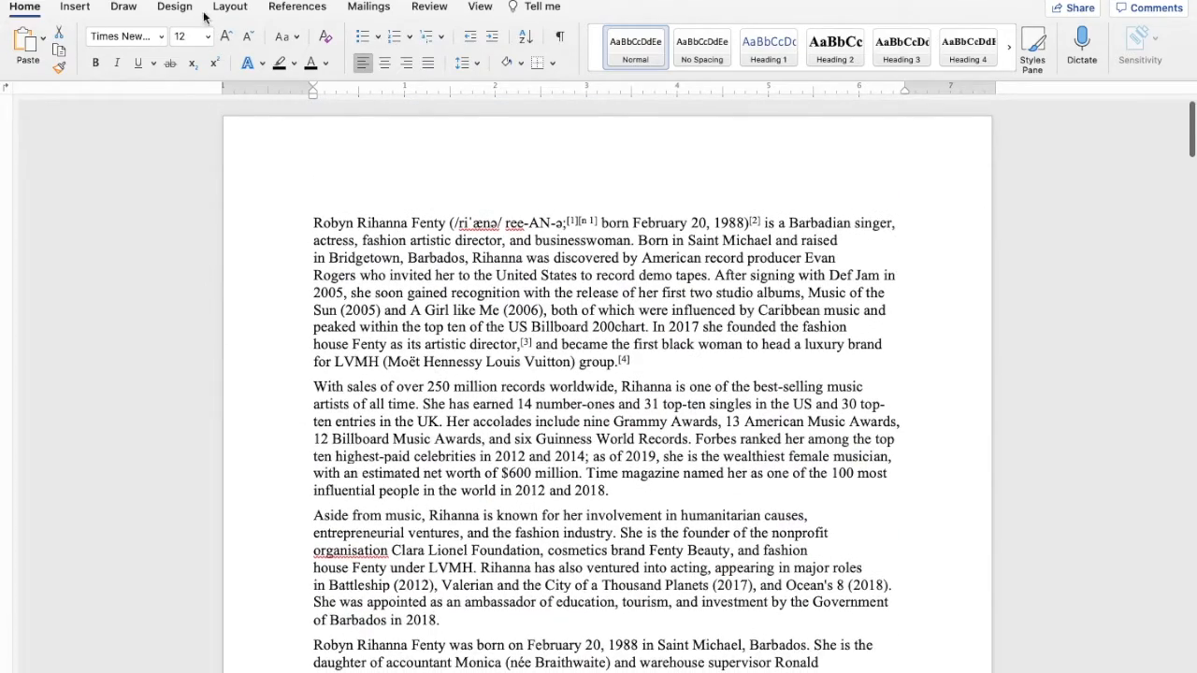
{"action": "key", "text": "super+z"}
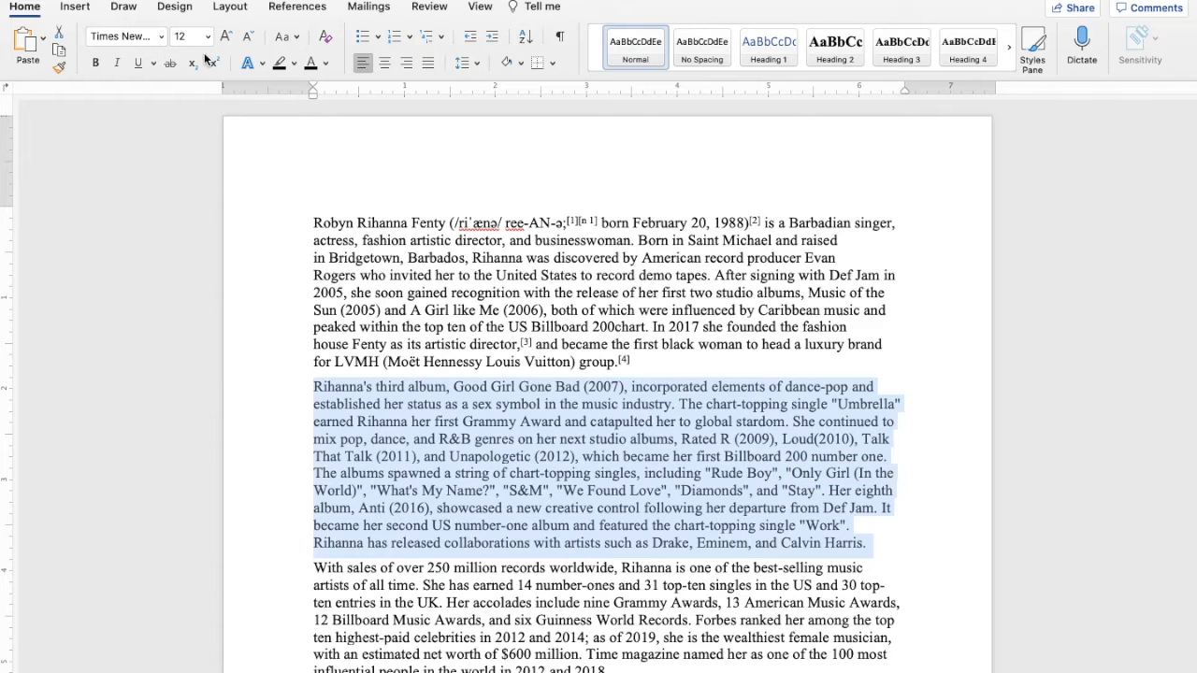
Cut the second paragraph, starting "Rihanna's third album", from the article
{"action": "mouse_move", "coordinate": [206, 1]}
{"action": "left_click", "coordinate": [133, 1]}
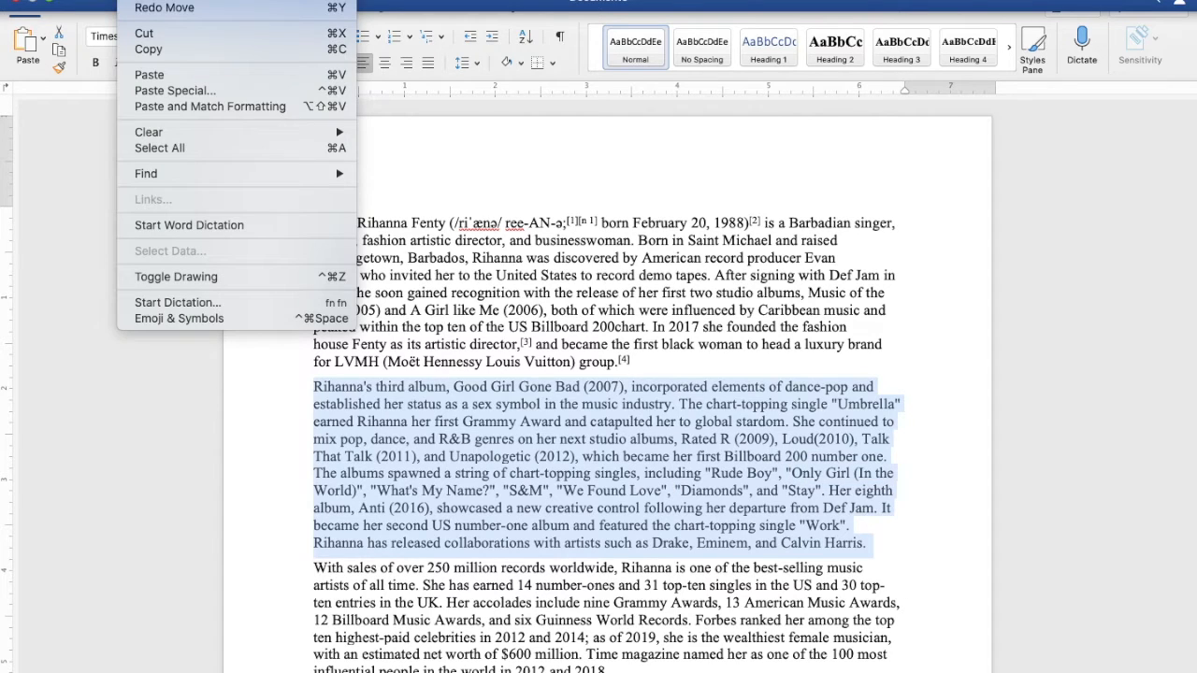
{"action": "left_click", "coordinate": [160, 35]}
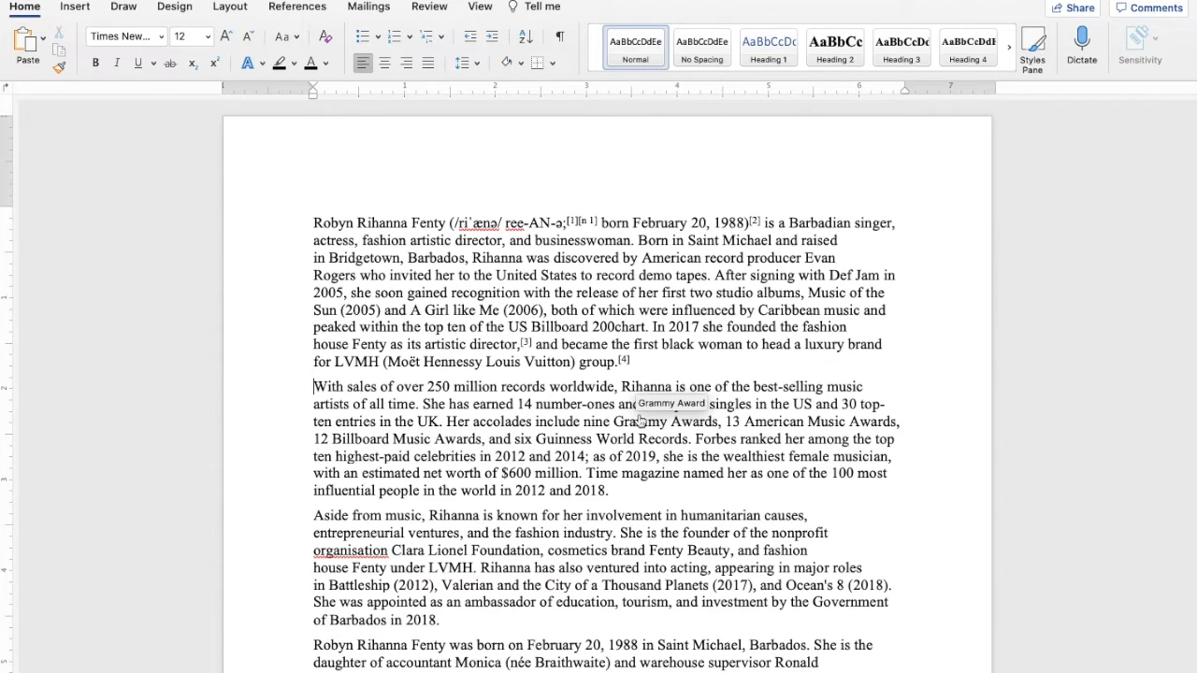
Paste the cut paragraph below the one ending "of Barbados in 2018." and remove the extra blank line after it
{"action": "scroll", "coordinate": [641, 423], "scroll_direction": "down", "scroll_amount": 5}
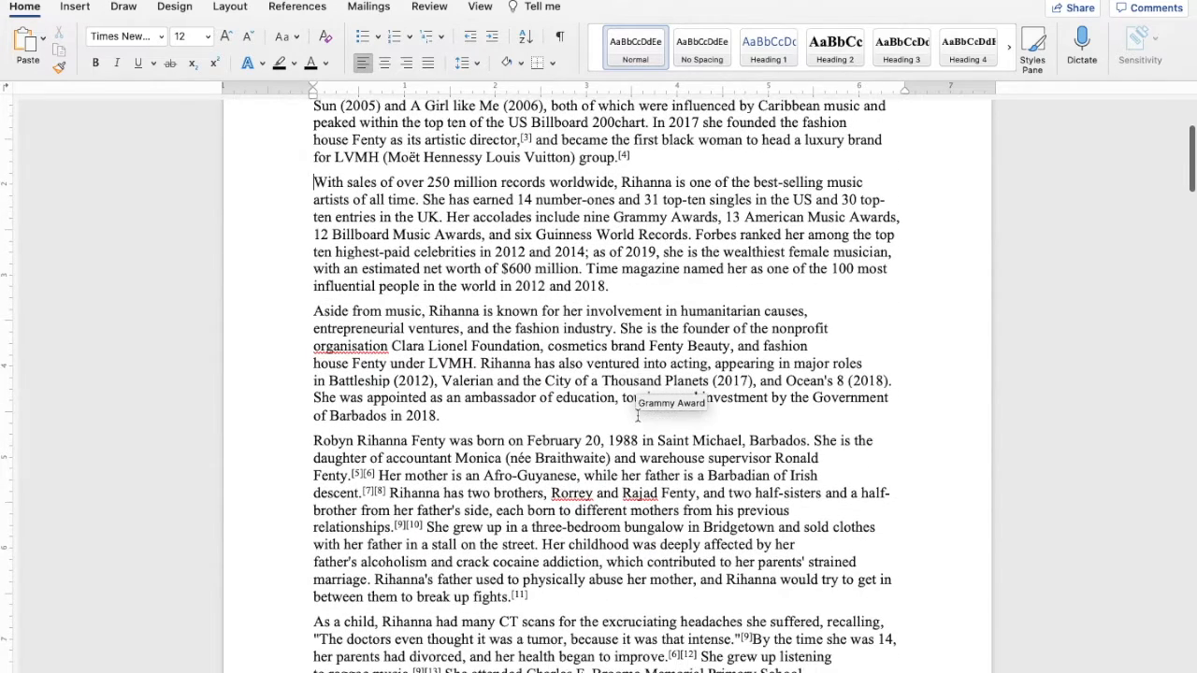
{"action": "left_click", "coordinate": [454, 420]}
{"action": "key", "text": "Return"}
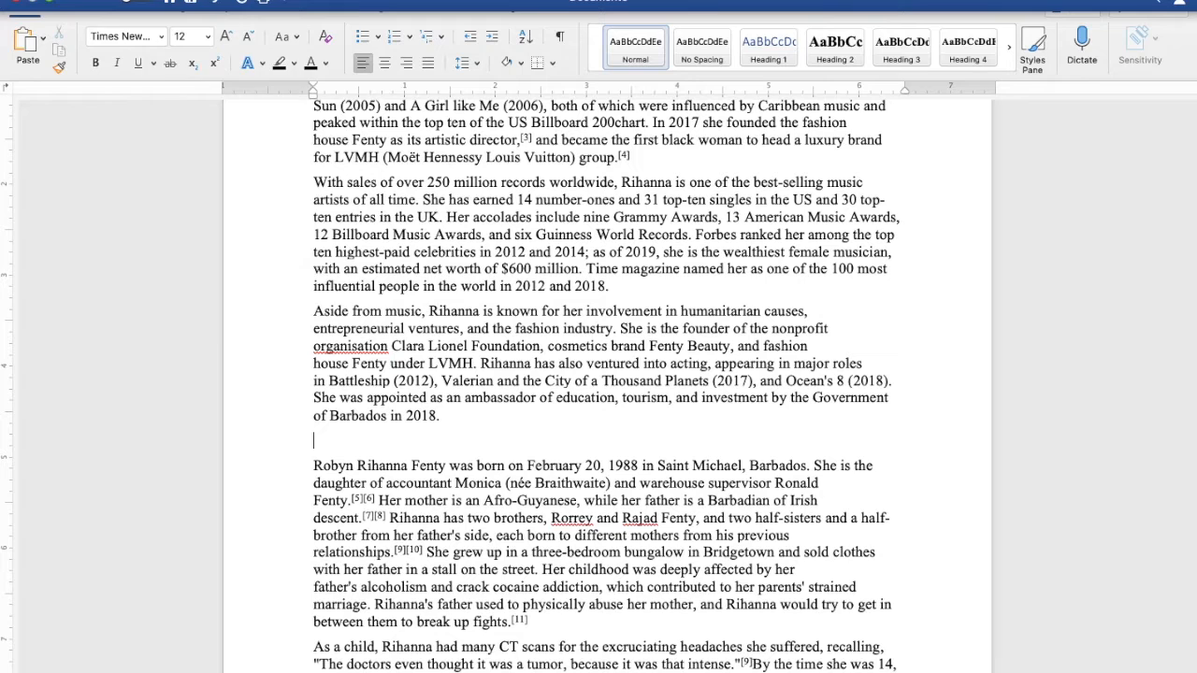
{"action": "left_click", "coordinate": [137, 1]}
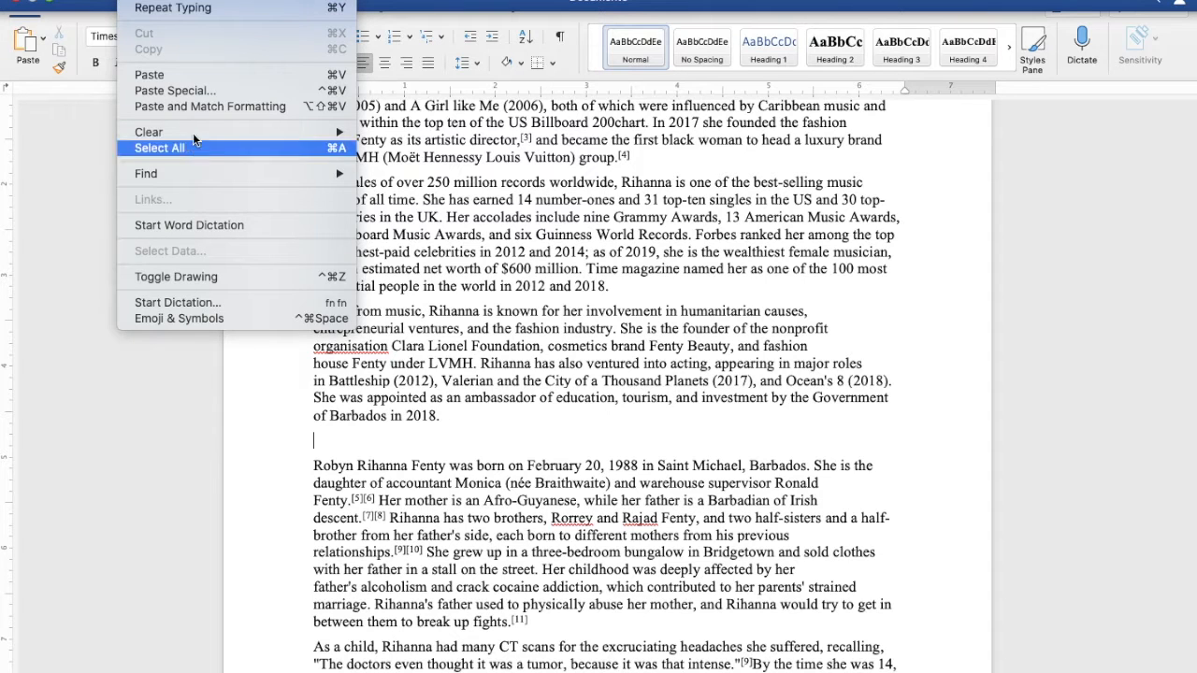
{"action": "left_click", "coordinate": [217, 77]}
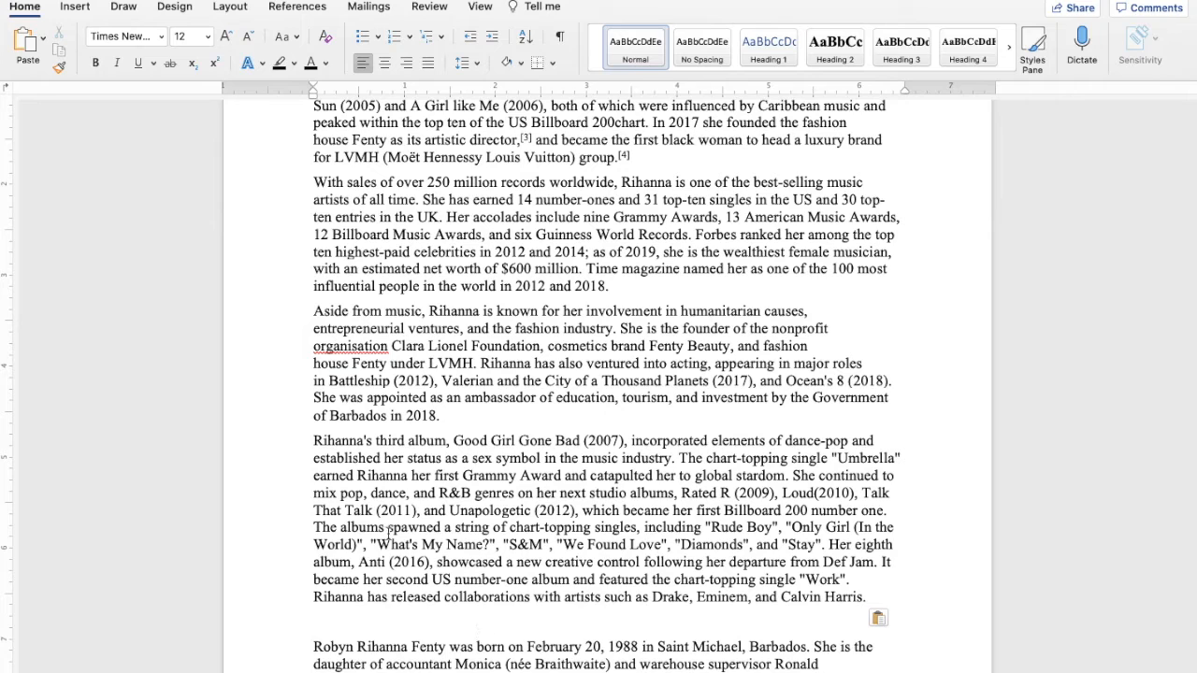
{"action": "key", "text": "BackSpace"}
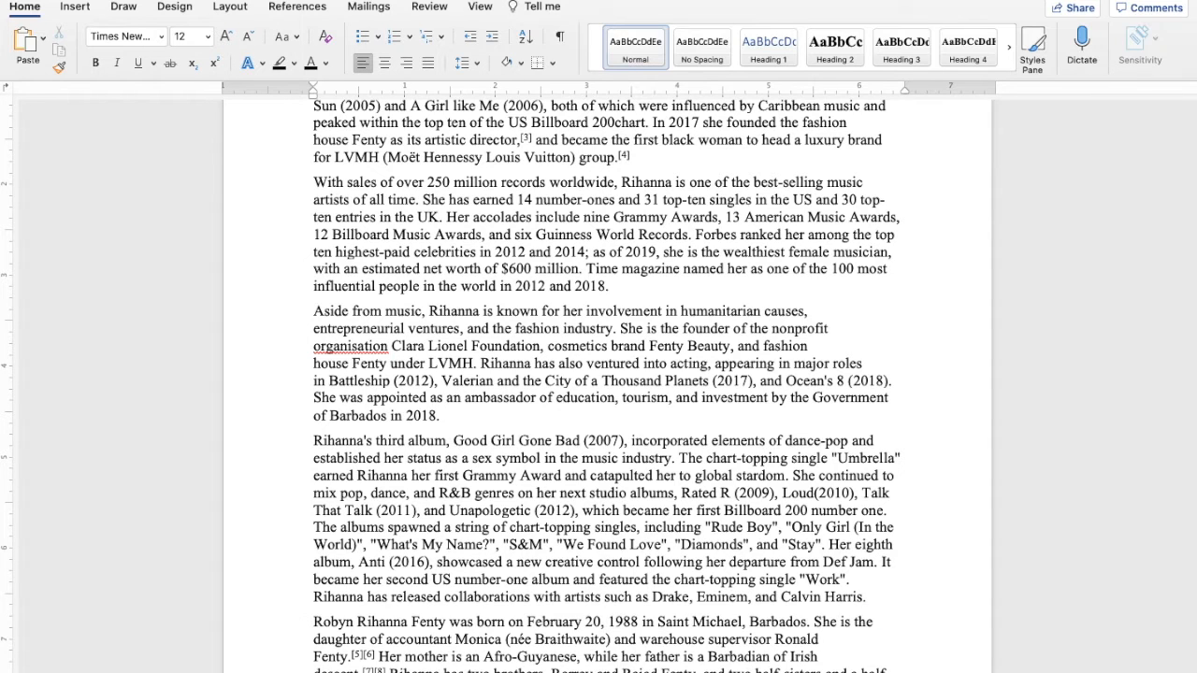
Create another new blank document and paste the cut paragraph, starting "Rihanna's third album", into it once
{"action": "key", "text": "super+n"}
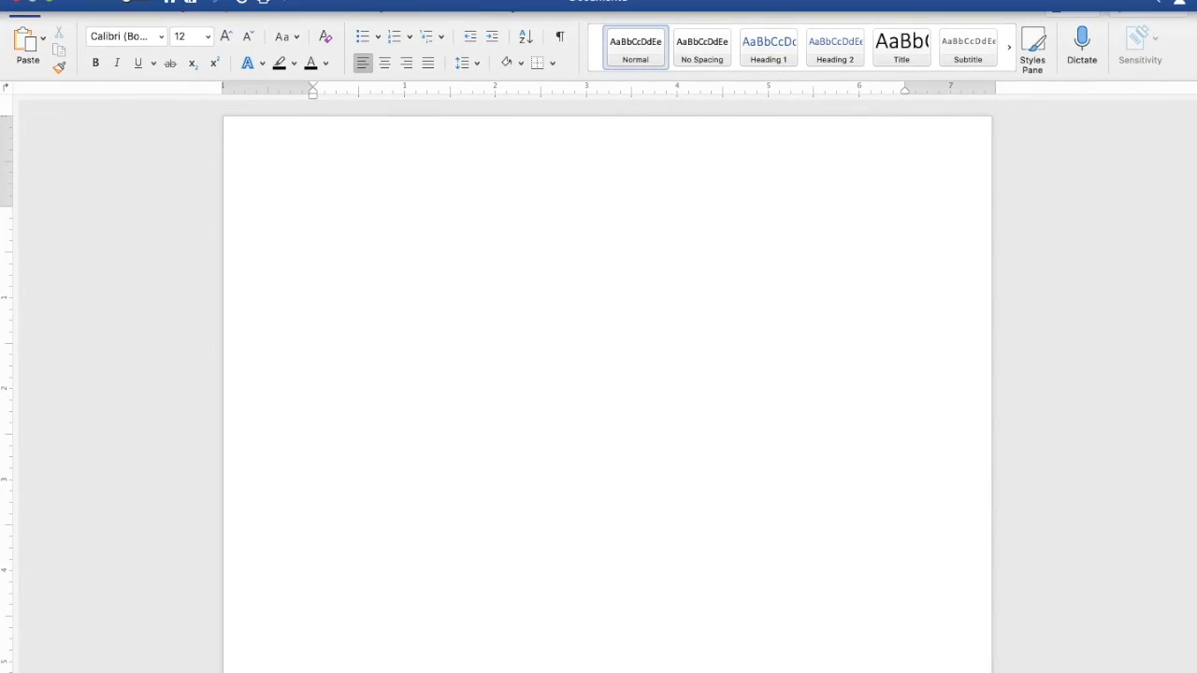
{"action": "left_click", "coordinate": [135, 3]}
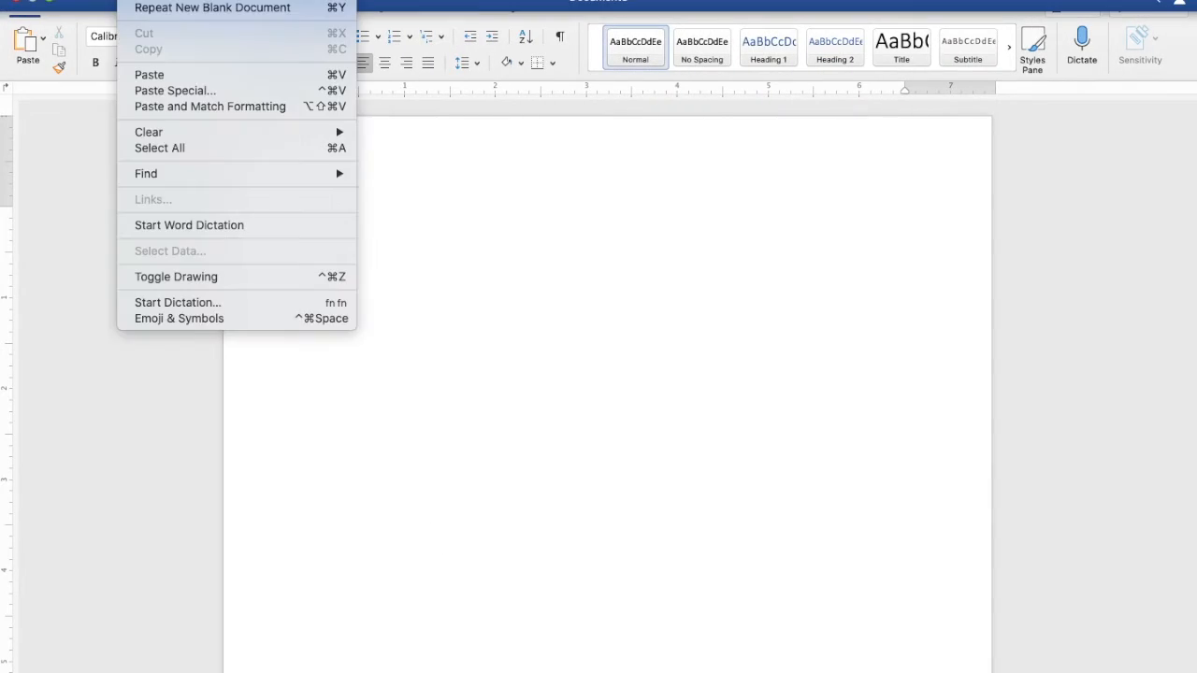
{"action": "left_click", "coordinate": [170, 76]}
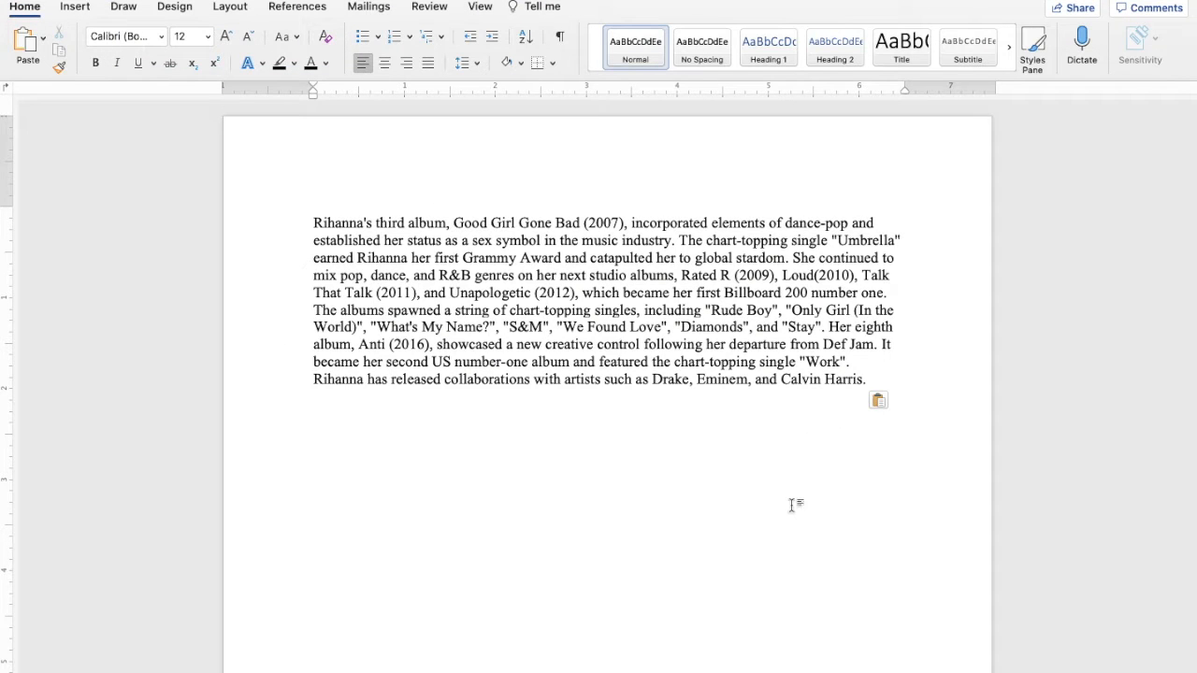
Switch back to Document6, undo the paragraph's paste and cut so it is the second paragraph again, and deselect it
{"action": "key", "text": "ctrl+Up"}
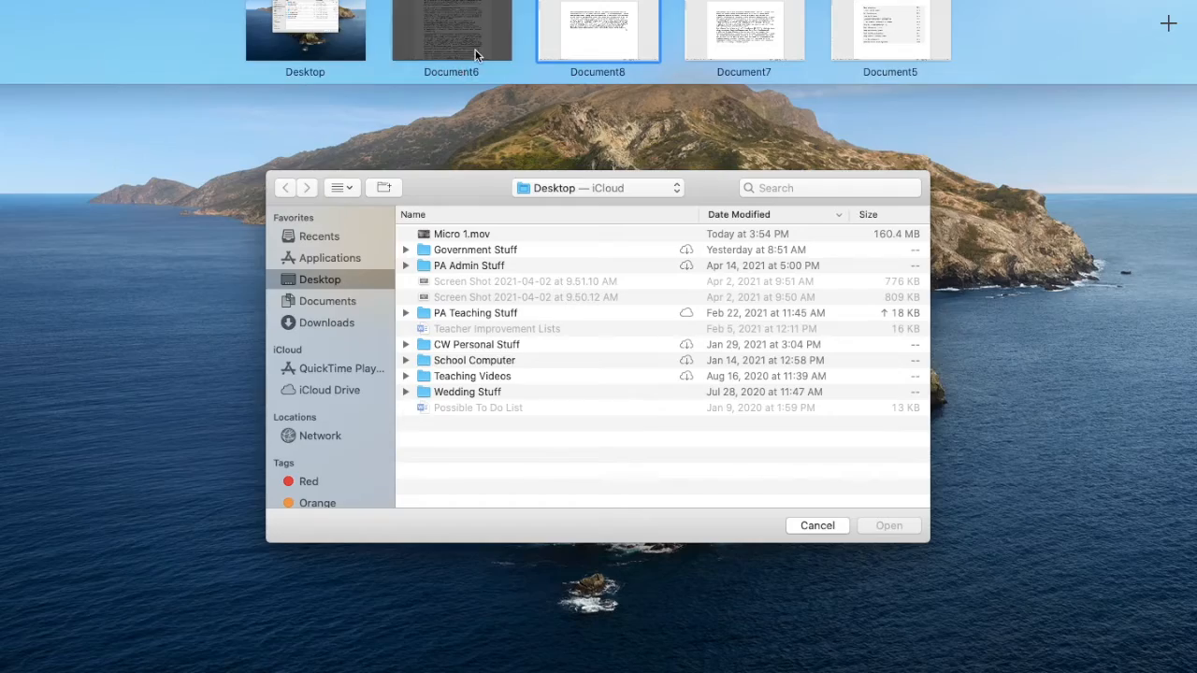
{"action": "left_click", "coordinate": [476, 54]}
{"action": "scroll", "coordinate": [598, 374], "scroll_direction": "up", "scroll_amount": 5}
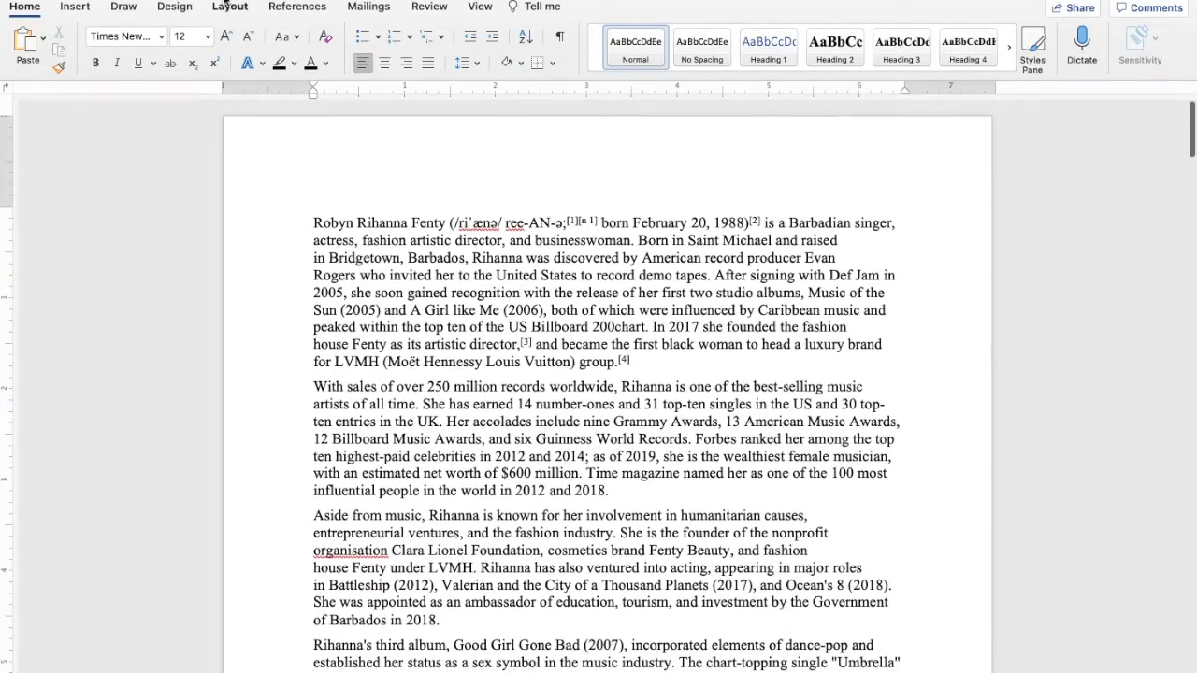
{"action": "scroll", "coordinate": [598, 374], "scroll_direction": "down", "scroll_amount": 4}
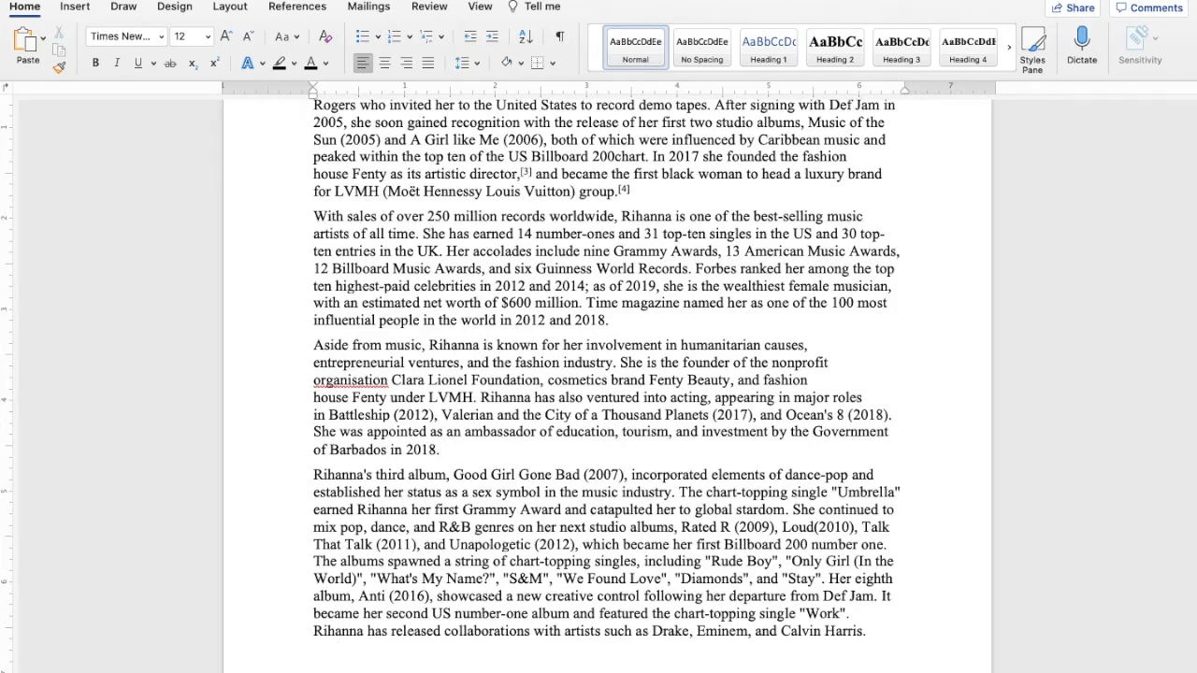
{"action": "key", "text": "super+z"}
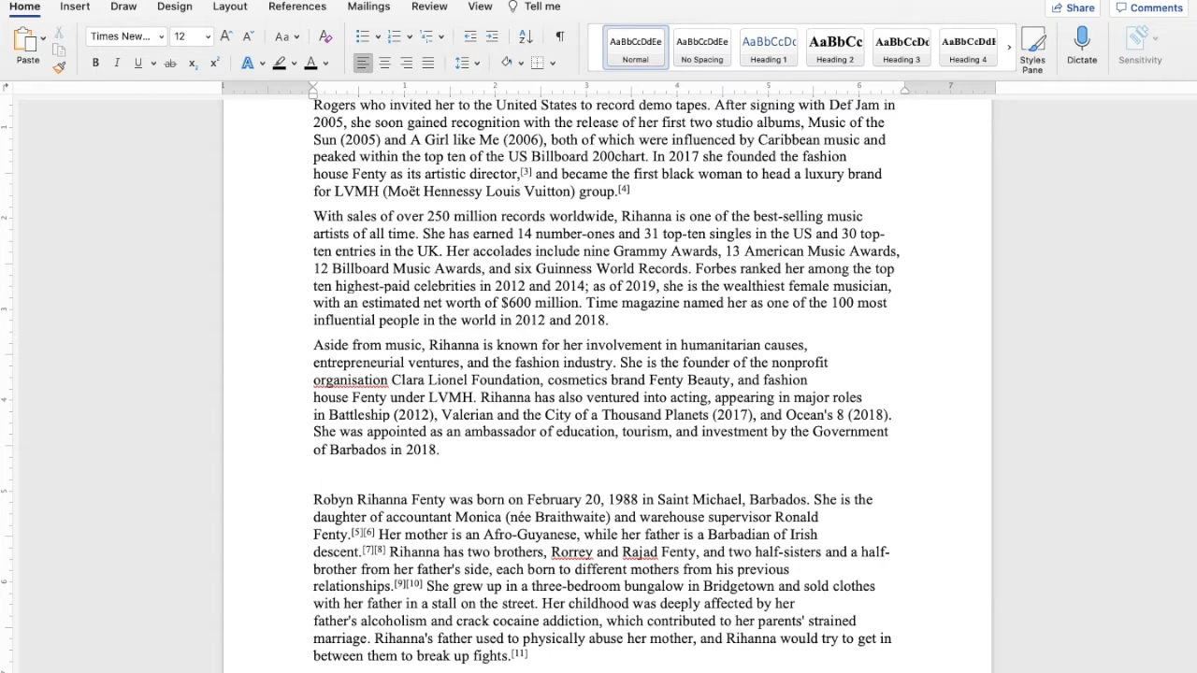
{"action": "key", "text": "super+z"}
{"action": "key", "text": "super+z"}
{"action": "scroll", "coordinate": [367, 296], "scroll_direction": "up", "scroll_amount": 4}
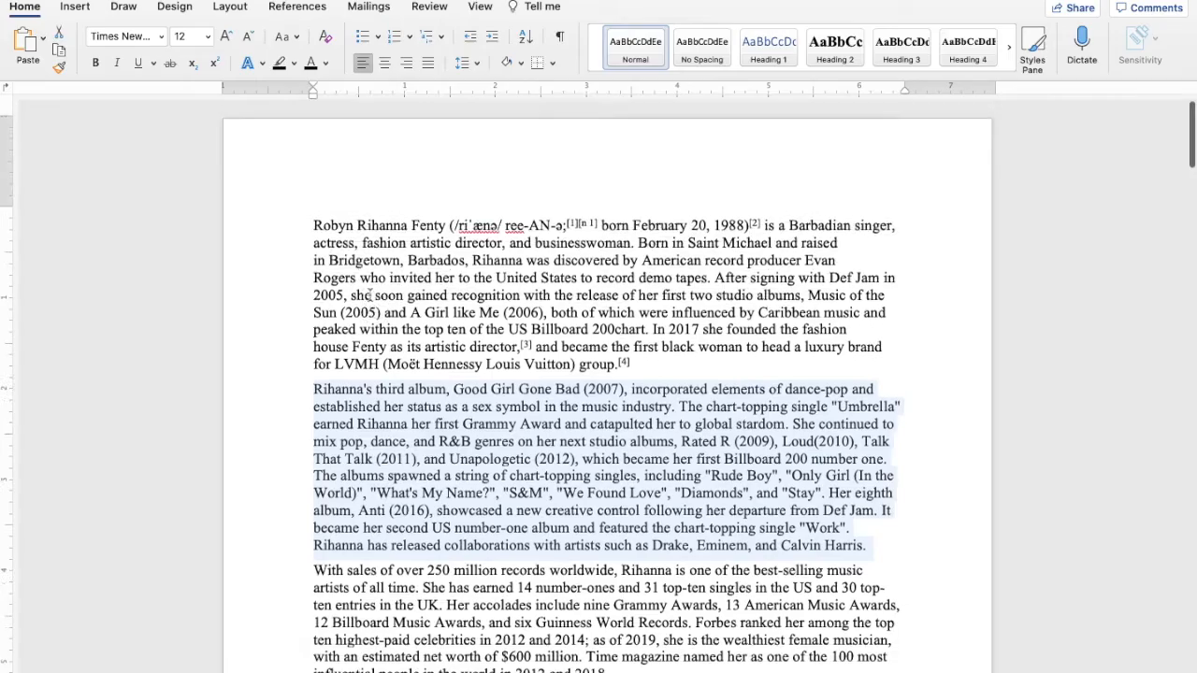
{"action": "left_click", "coordinate": [571, 258]}
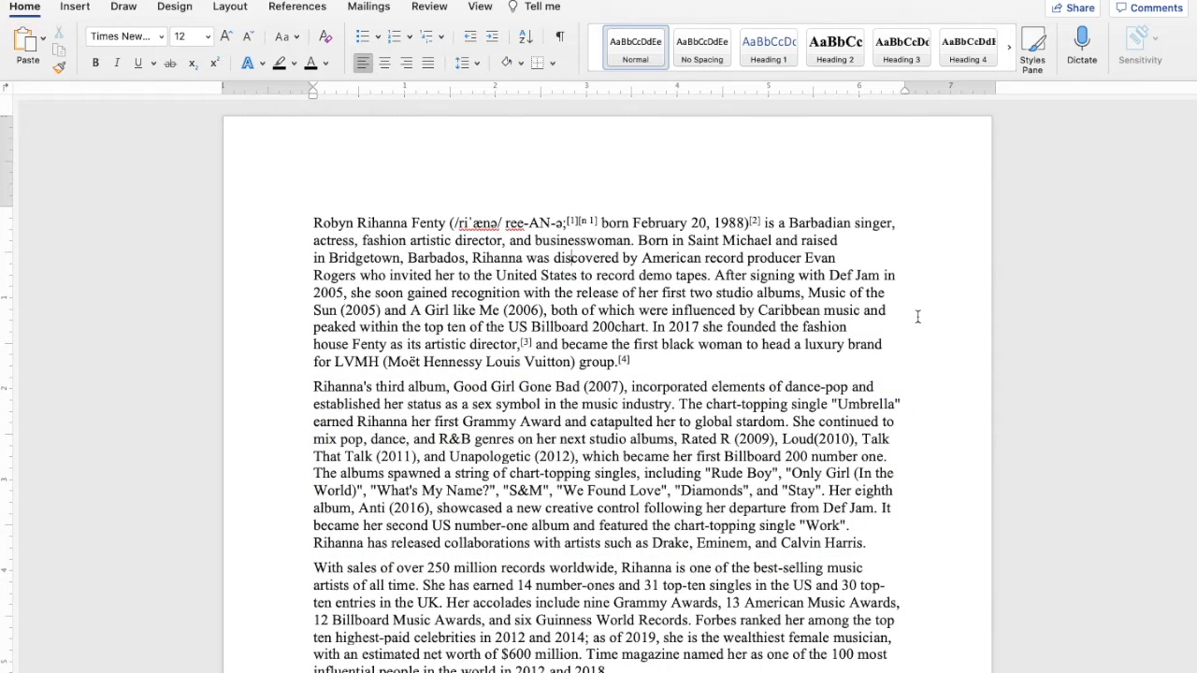
{"action": "mouse_move", "coordinate": [213, 4]}
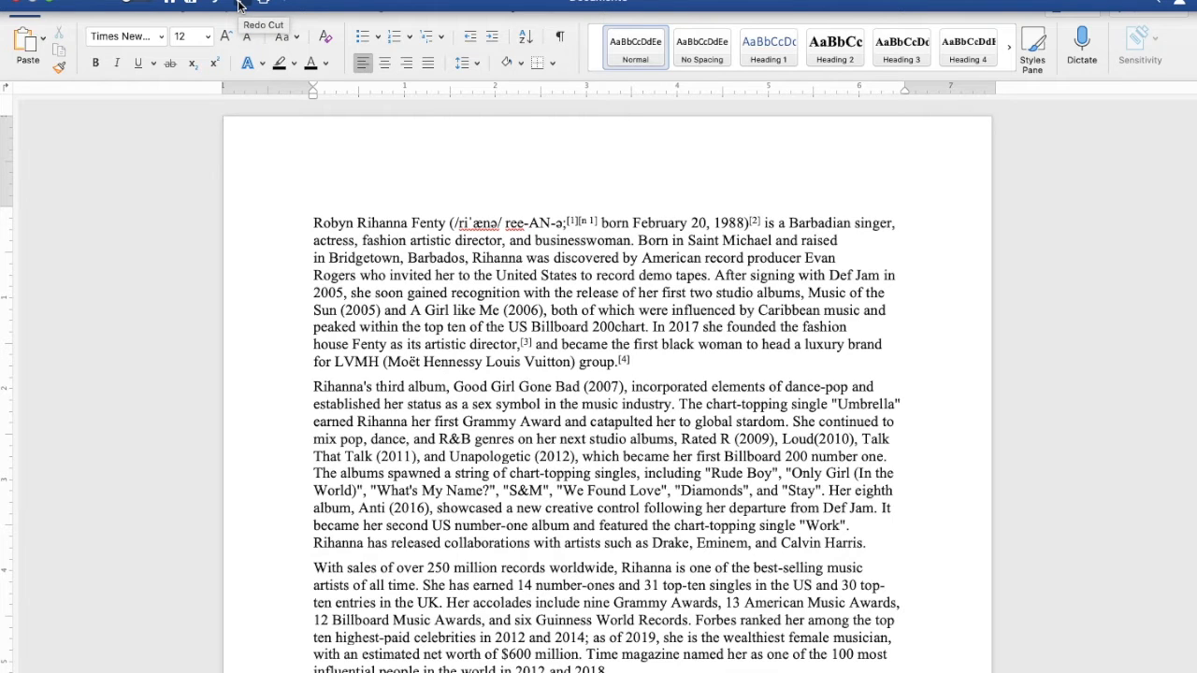
{"action": "left_click", "coordinate": [136, 0]}
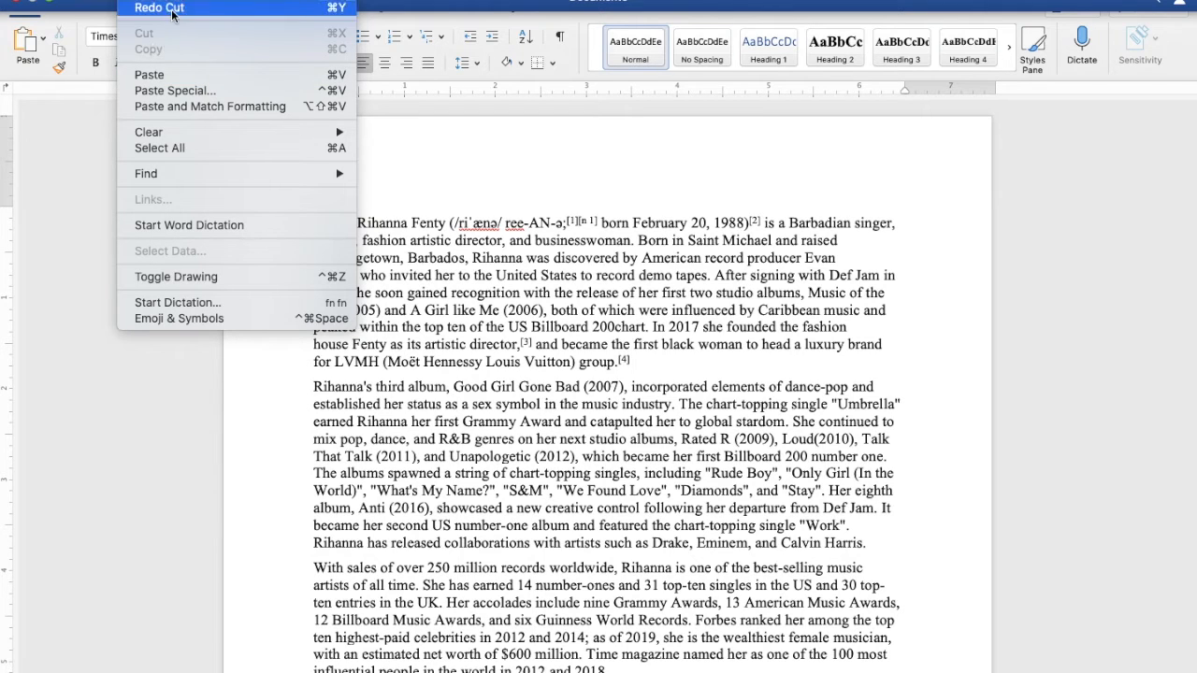
{"action": "left_click", "coordinate": [433, 131]}
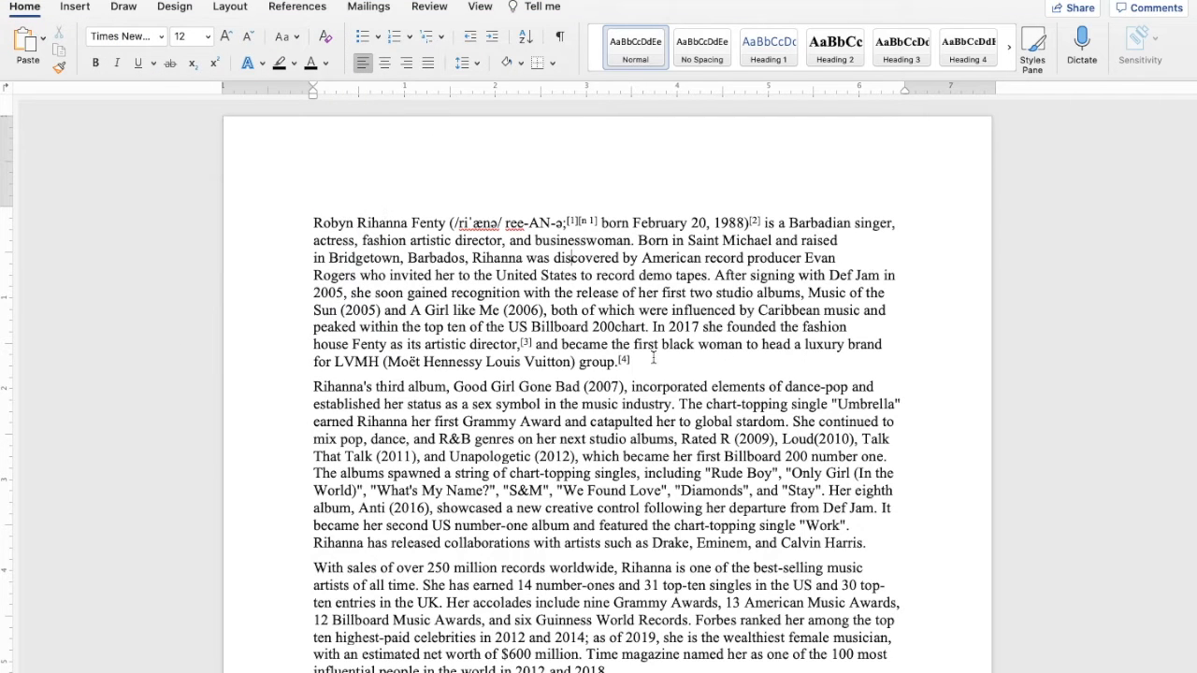
Select the article's whole first paragraph, starting "Robyn Rihanna Fenty"
{"action": "left_click_drag", "start_coordinate": [635, 365], "coordinate": [285, 215]}
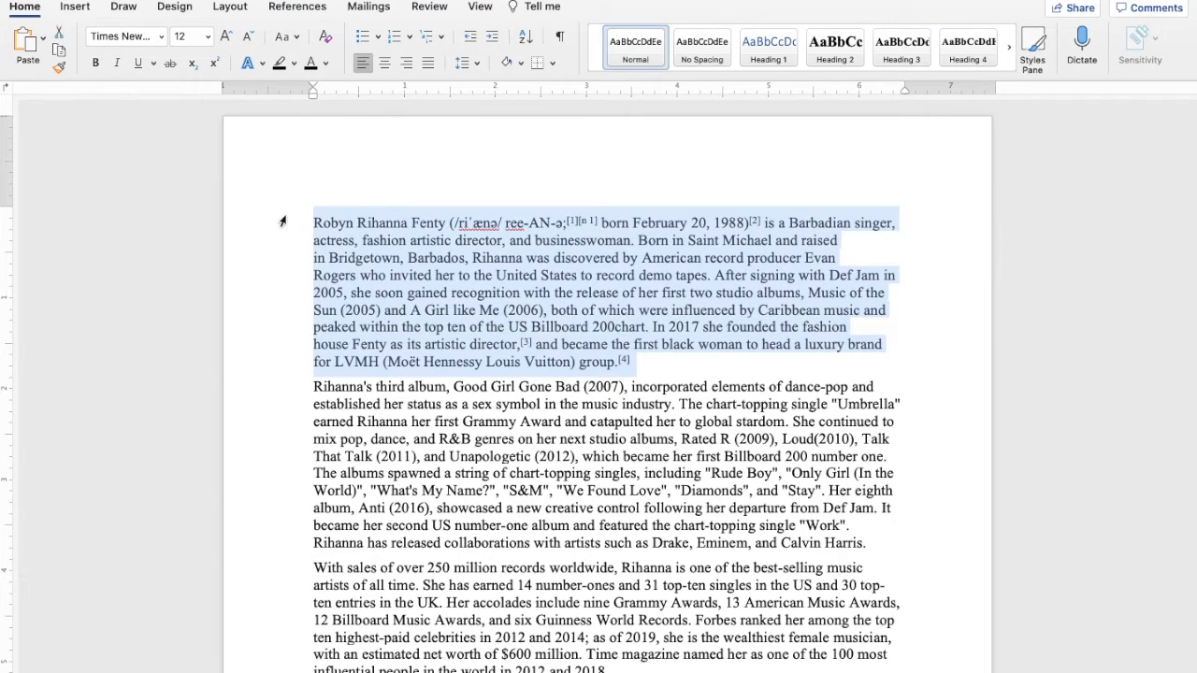